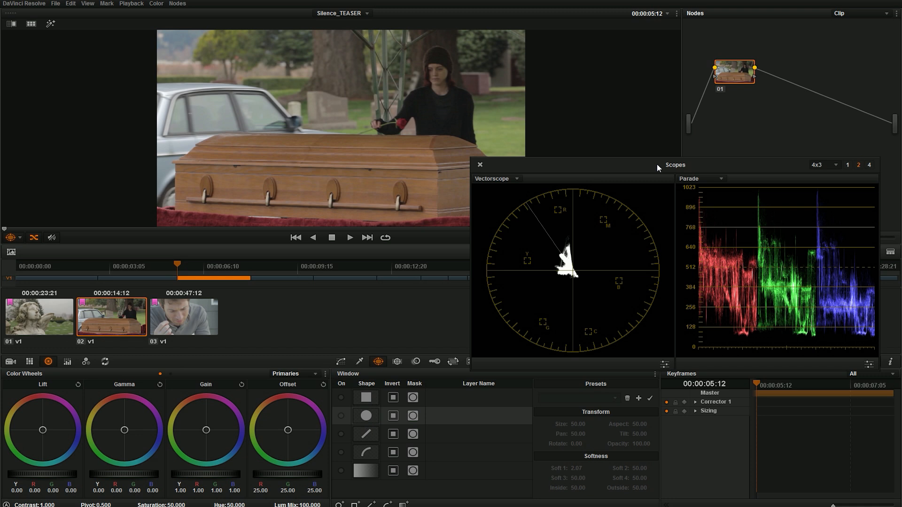
# - Compare the three ungraded clips in the viewer and scopes, ending on the close-up of the man
pyautogui.click(50, 329)
pyautogui.click(102, 328)
pyautogui.click(50, 329)
pyautogui.click(95, 332)
pyautogui.click(66, 325)
pyautogui.click(107, 326)
pyautogui.click(180, 320)
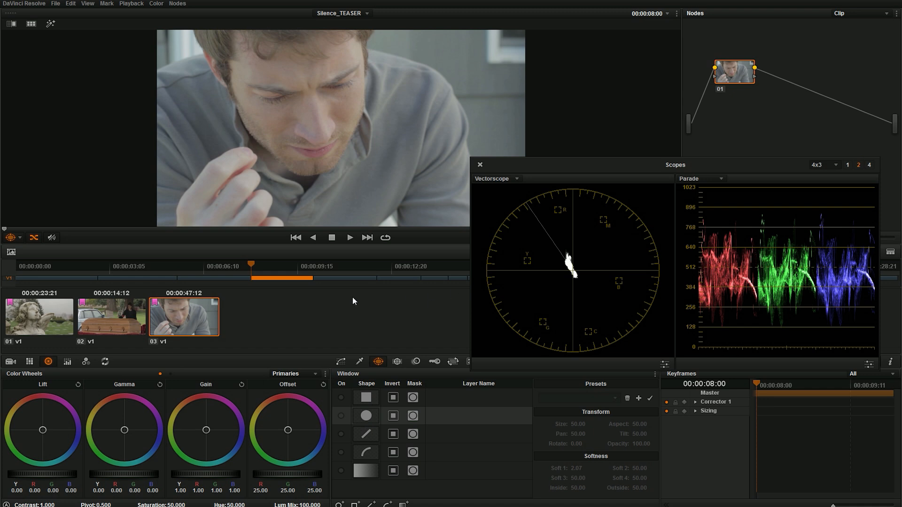
# - Save the project and review the Lookup Tables and Broadcast Safe options in the project settings
pyautogui.click(55, 4)
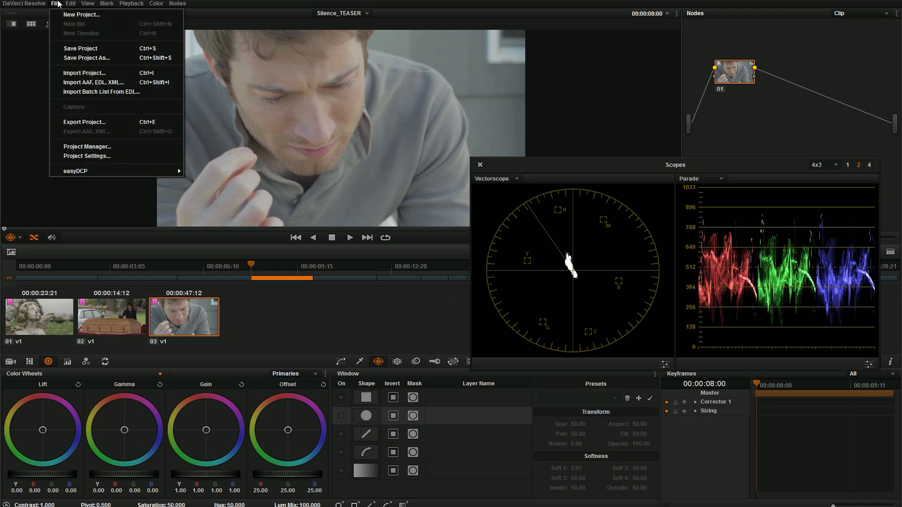
pyautogui.click(93, 50)
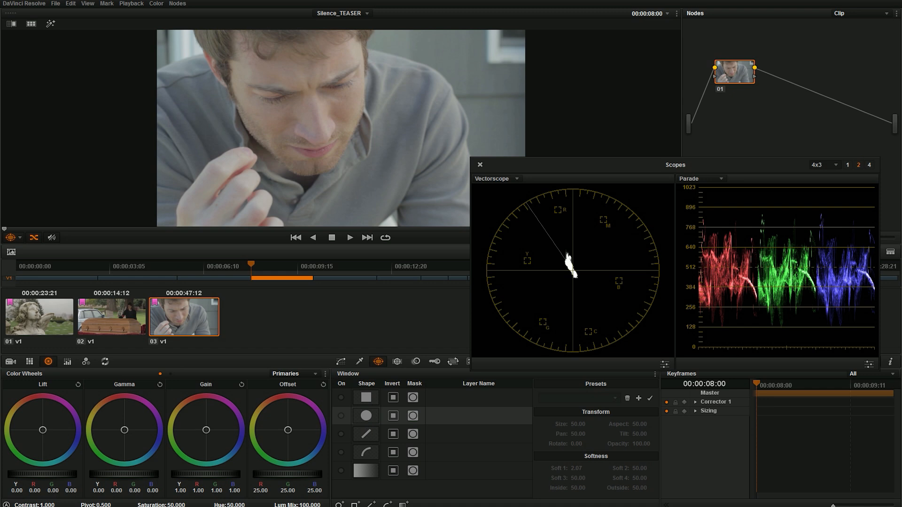
pyautogui.hotkey('shift', '9')
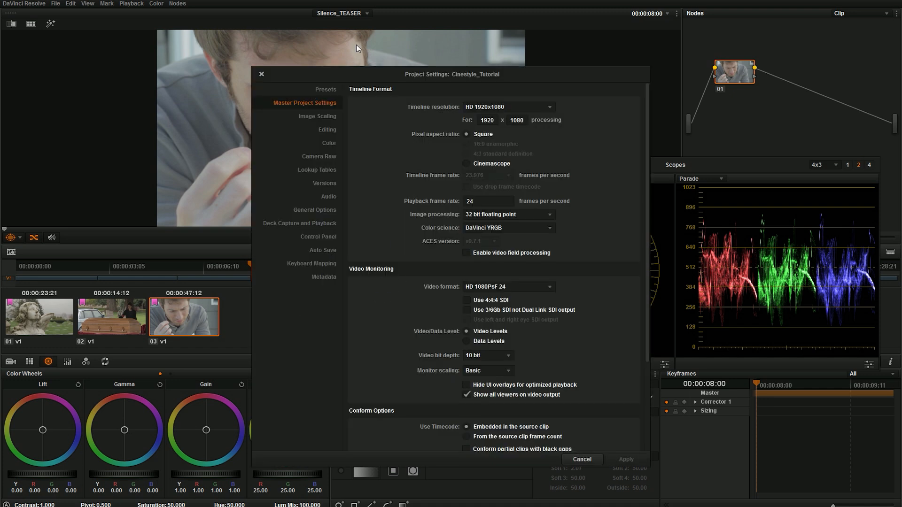
pyautogui.click(317, 170)
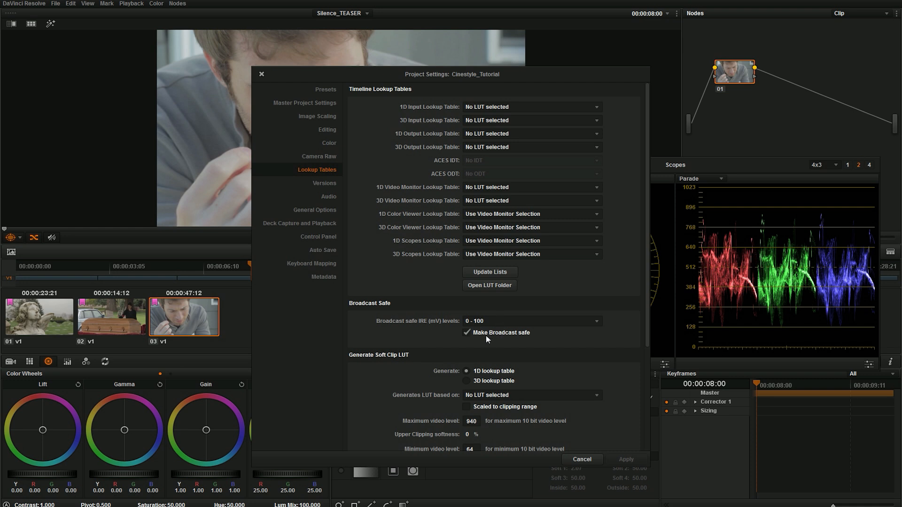
pyautogui.click(262, 74)
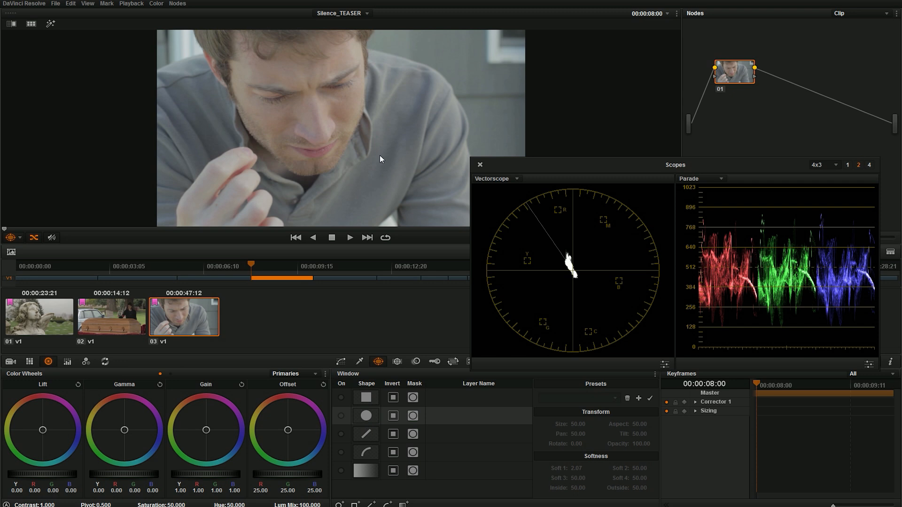
# - Look over the statue and coffin clips again and return to the statue clip
pyautogui.click(61, 323)
pyautogui.click(102, 317)
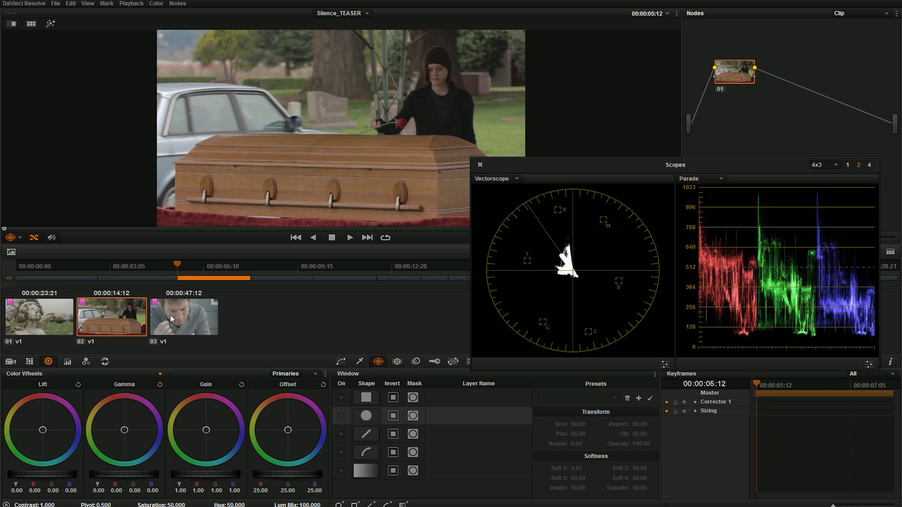
pyautogui.press('Up')
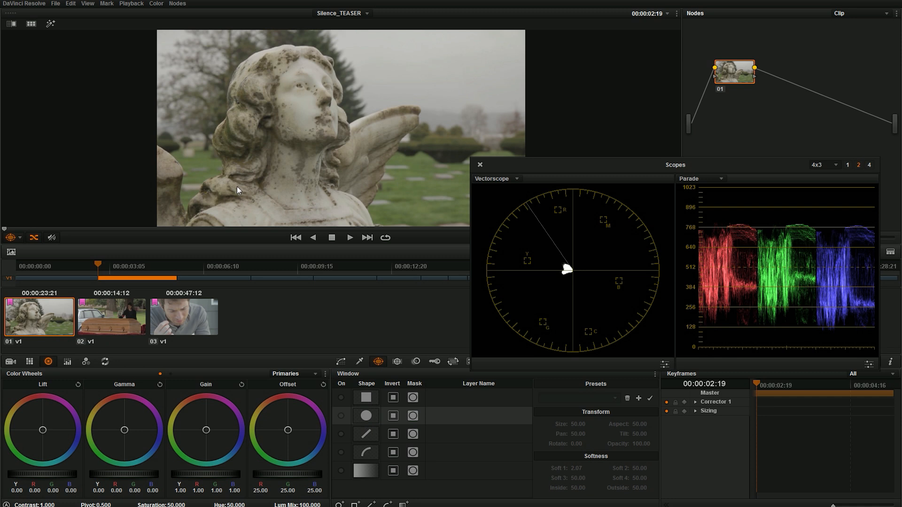
# - Show only the Parade in the Scopes window and place the window beside the statue image
pyautogui.moveTo(503, 174); pyautogui.dragTo(590, 202)
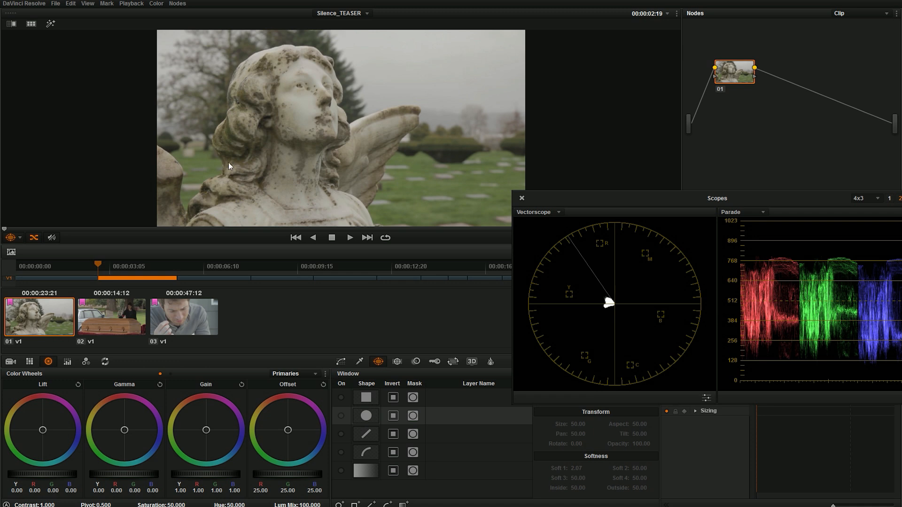
pyautogui.moveTo(659, 194); pyautogui.dragTo(534, 154)
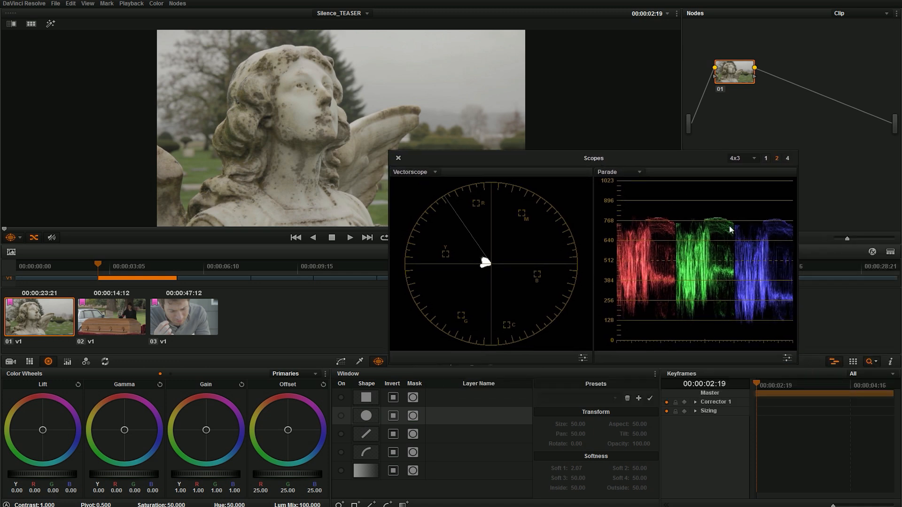
pyautogui.click(766, 159)
pyautogui.click(423, 172)
pyautogui.click(424, 188)
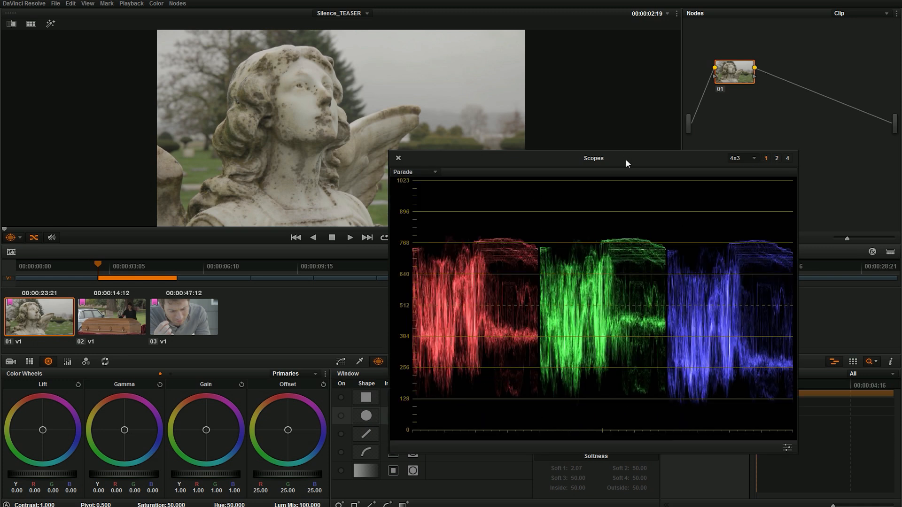
pyautogui.moveTo(626, 160); pyautogui.dragTo(687, 55)
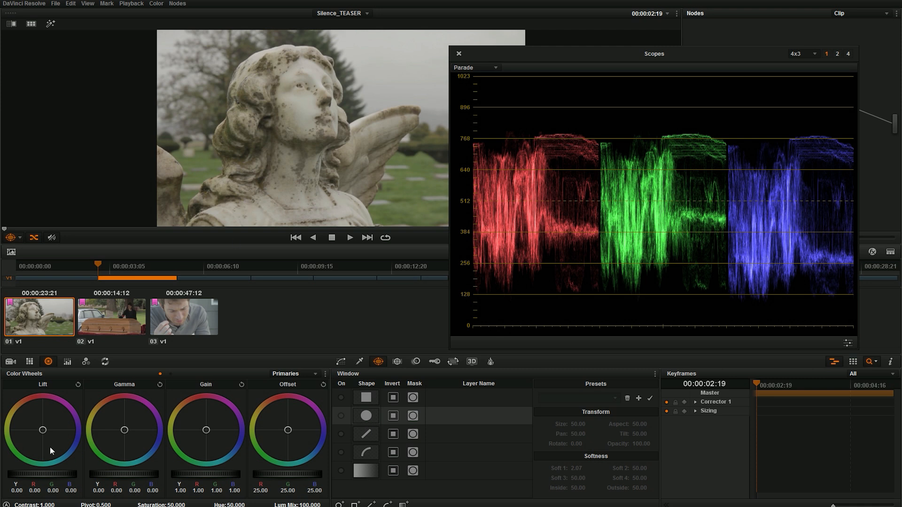
# - Lower the master Lift of the statue clip to -0.07
pyautogui.scroll(-5, 48, 475)
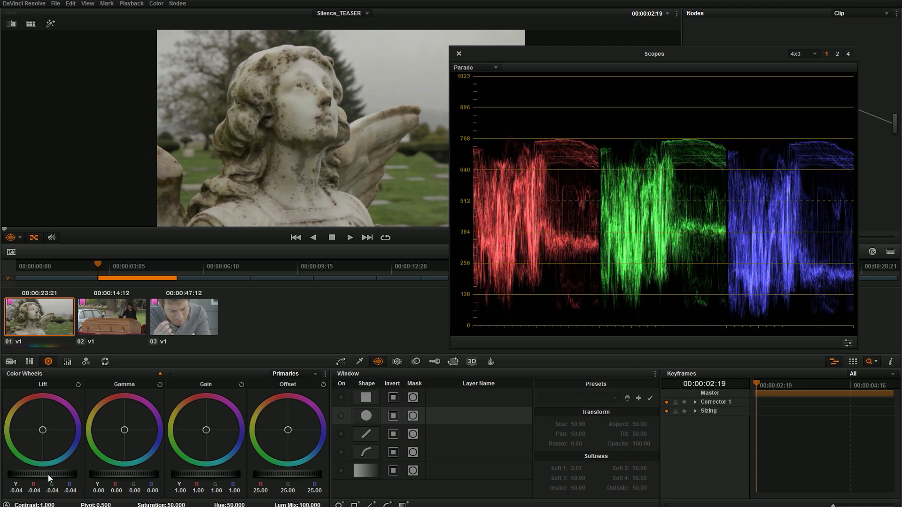
pyautogui.scroll(-1, 48, 474)
pyautogui.scroll(-1, 48, 474)
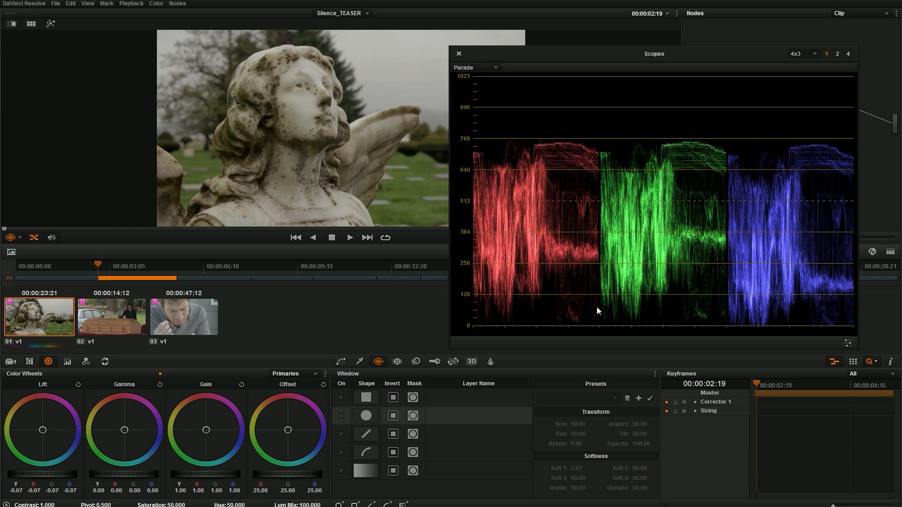
# - Raise the master Gain of the statue clip to 1.21, keeping the Scopes window clear of the image
pyautogui.moveTo(506, 62); pyautogui.dragTo(568, 63)
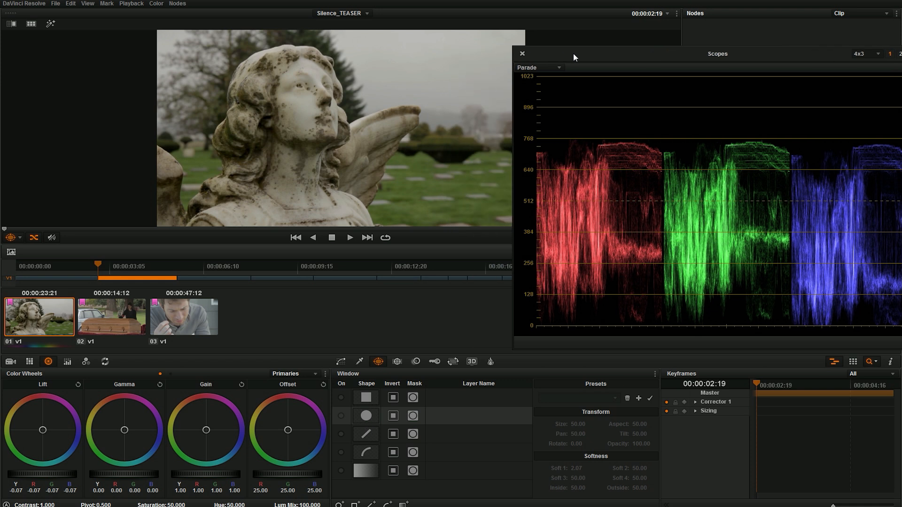
pyautogui.moveTo(631, 51); pyautogui.dragTo(600, 152)
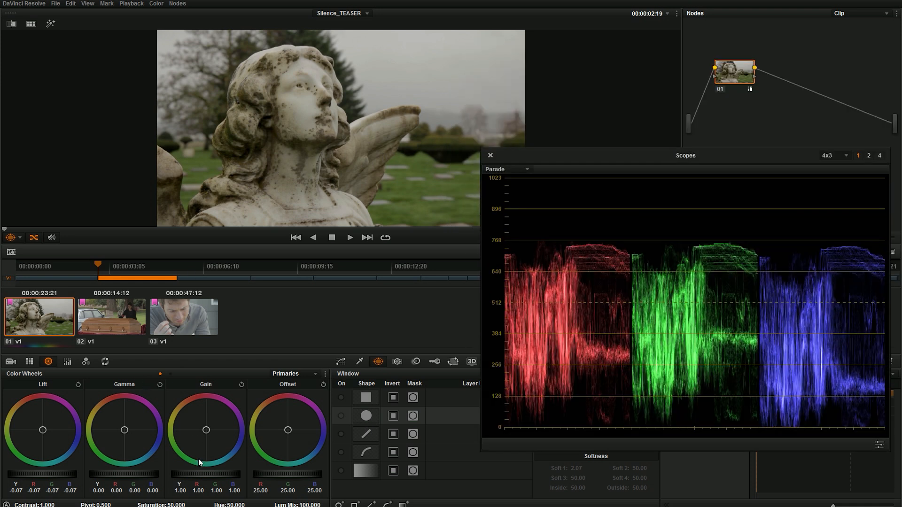
pyautogui.moveTo(210, 474); pyautogui.dragTo(210, 474)
pyautogui.moveTo(565, 155); pyautogui.dragTo(547, 172)
# - Turn on loop playback, play the statue clip to check the contrast, and stop it
pyautogui.click(384, 238)
pyautogui.click(347, 238)
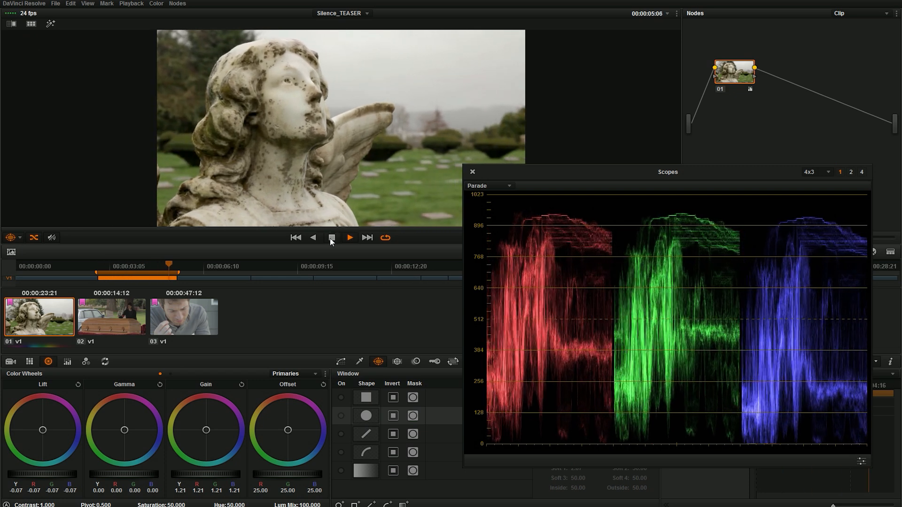
pyautogui.click(332, 238)
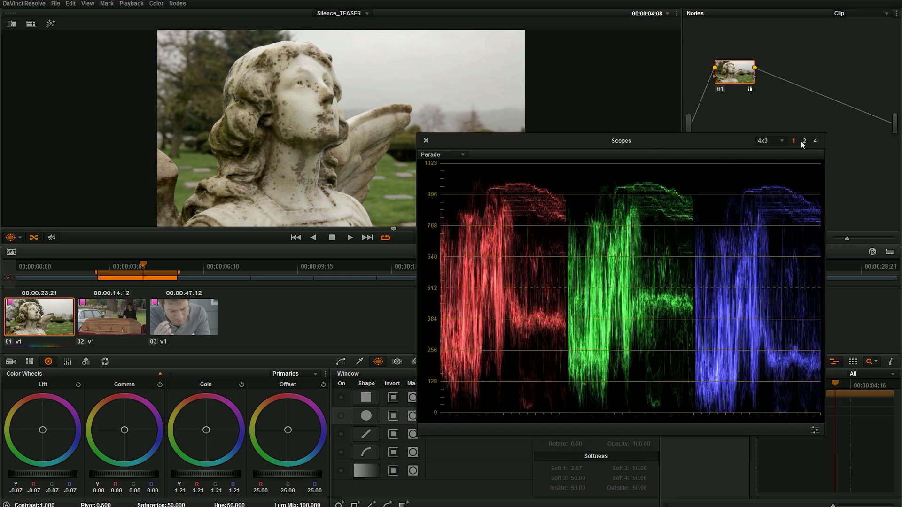
# - Change the Scopes window from the Parade to a single Vectorscope
pyautogui.click(804, 141)
pyautogui.moveTo(706, 142); pyautogui.dragTo(744, 188)
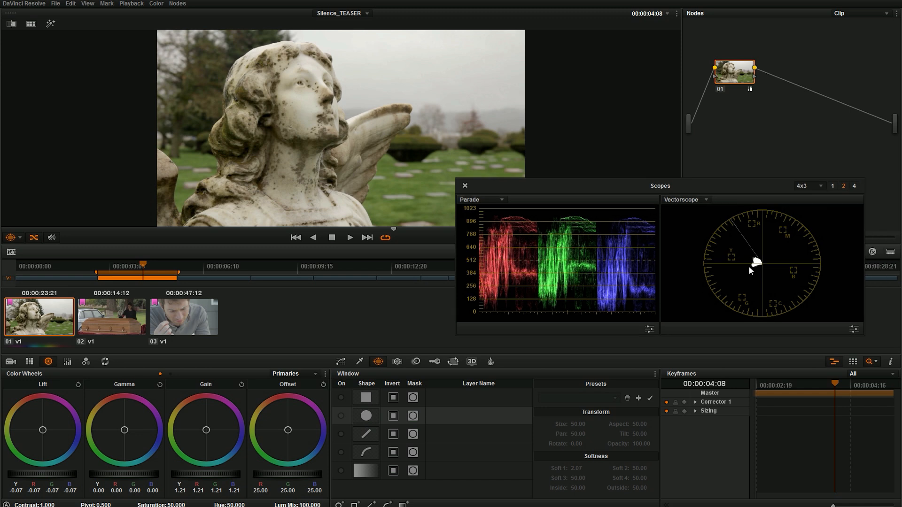
pyautogui.click(833, 186)
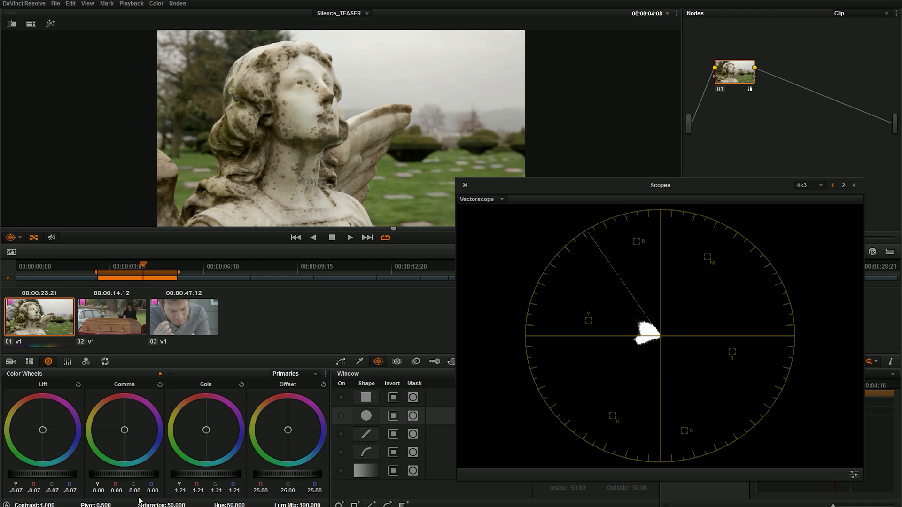
# - Try a saturation of 100 on the statue clip's node and on an added serial node, and delete the added node
pyautogui.moveTo(174, 505); pyautogui.dragTo(191, 504)
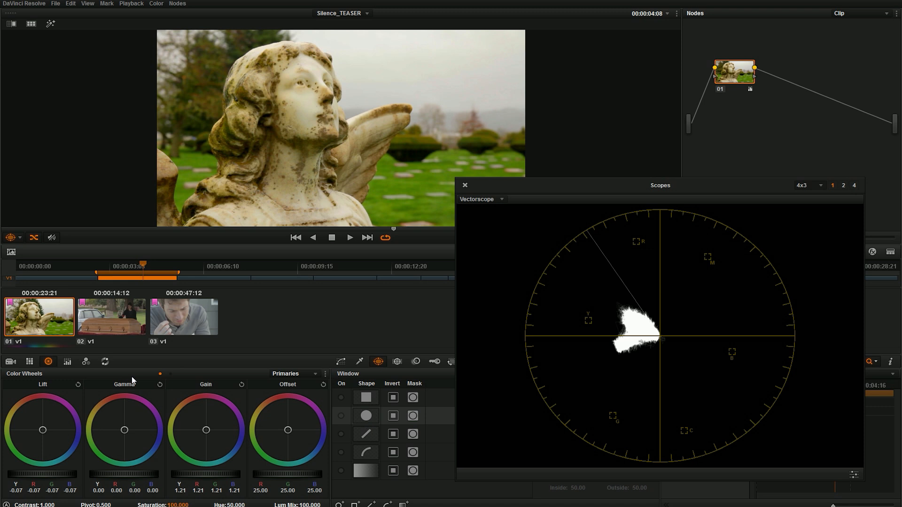
pyautogui.hotkey('alt', 's')
pyautogui.moveTo(175, 504); pyautogui.dragTo(190, 505)
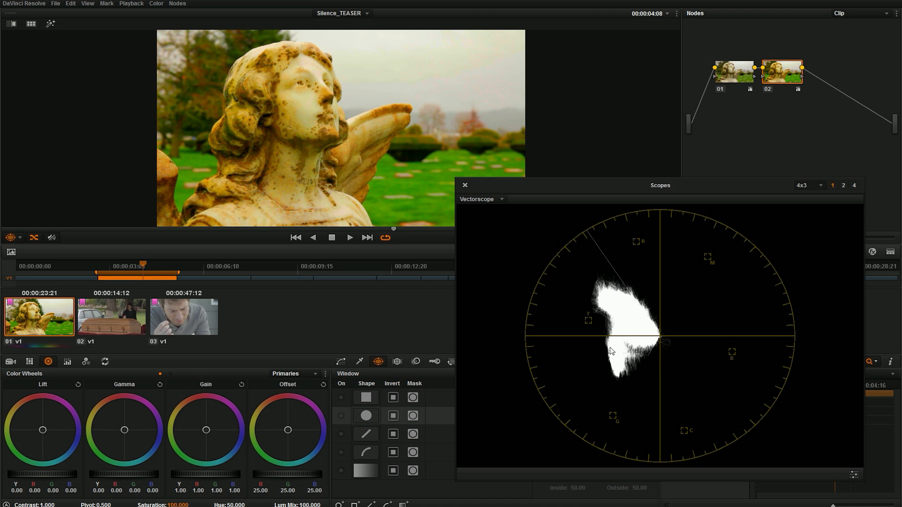
pyautogui.rightClick(781, 74)
pyautogui.click(810, 97)
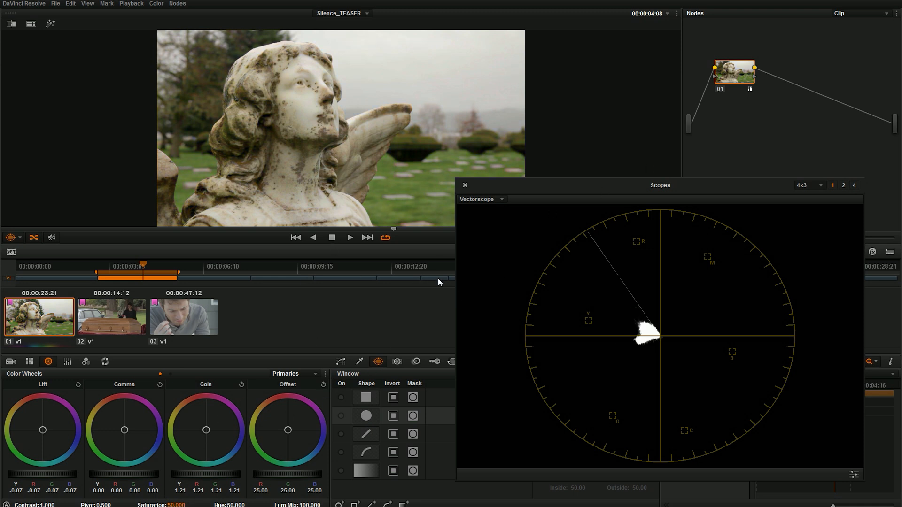
# - Set the statue clip's saturation to 66.4, checking the Vectorscope on several frames
pyautogui.moveTo(175, 505); pyautogui.dragTo(229, 505)
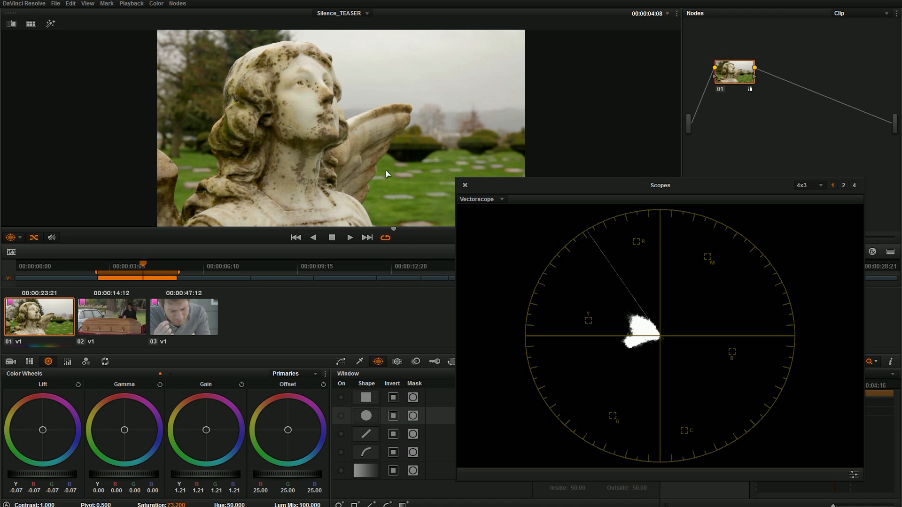
pyautogui.moveTo(512, 180); pyautogui.dragTo(520, 128)
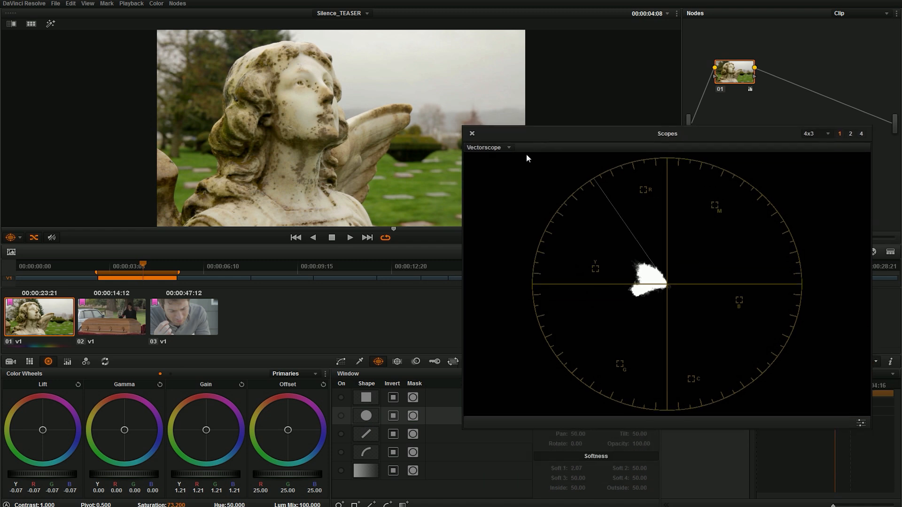
pyautogui.moveTo(520, 136); pyautogui.dragTo(552, 129)
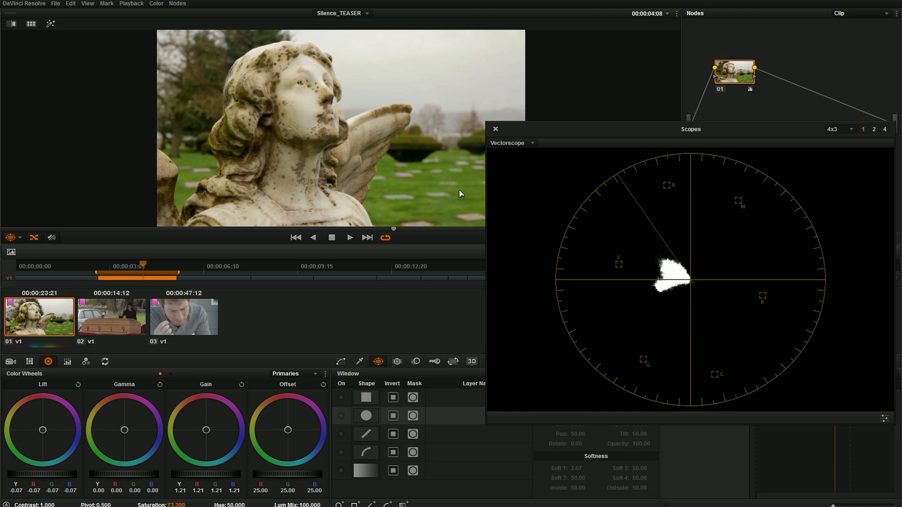
pyautogui.moveTo(552, 134); pyautogui.dragTo(558, 160)
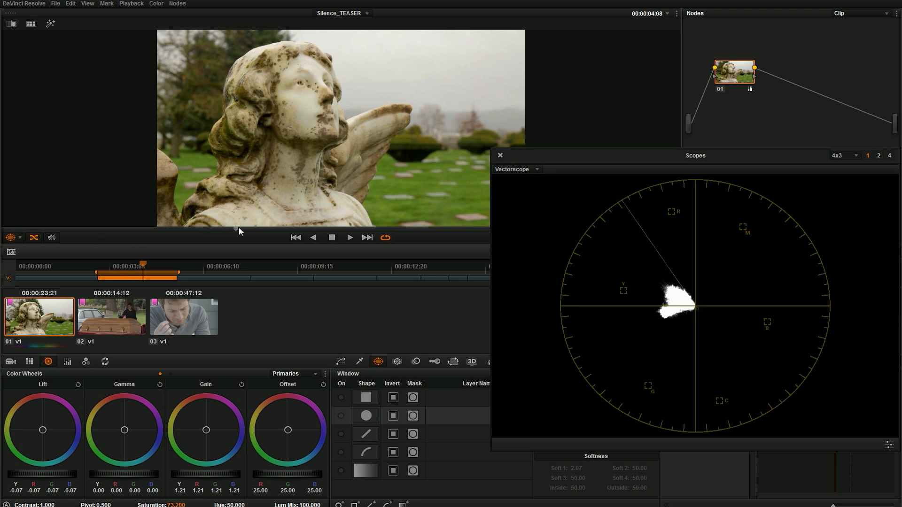
pyautogui.moveTo(238, 228); pyautogui.dragTo(328, 230)
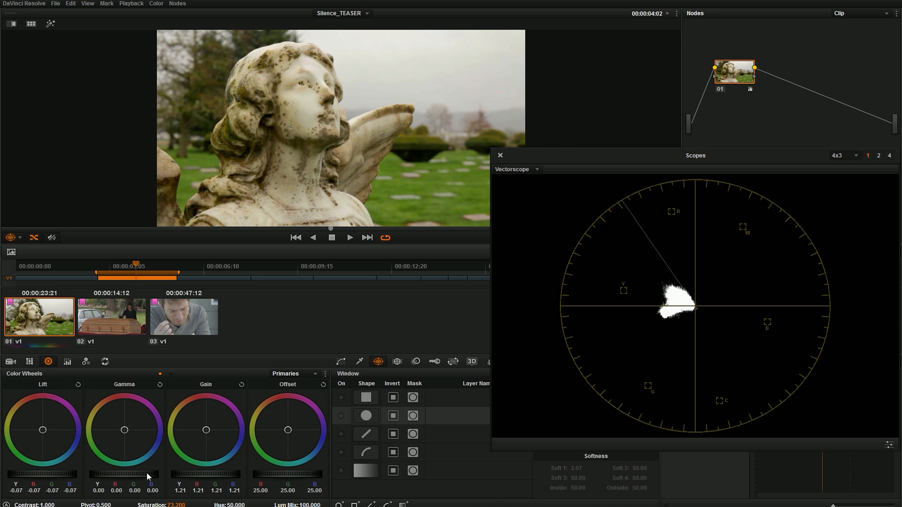
pyautogui.moveTo(178, 505); pyautogui.dragTo(174, 506)
pyautogui.moveTo(250, 229); pyautogui.dragTo(372, 237)
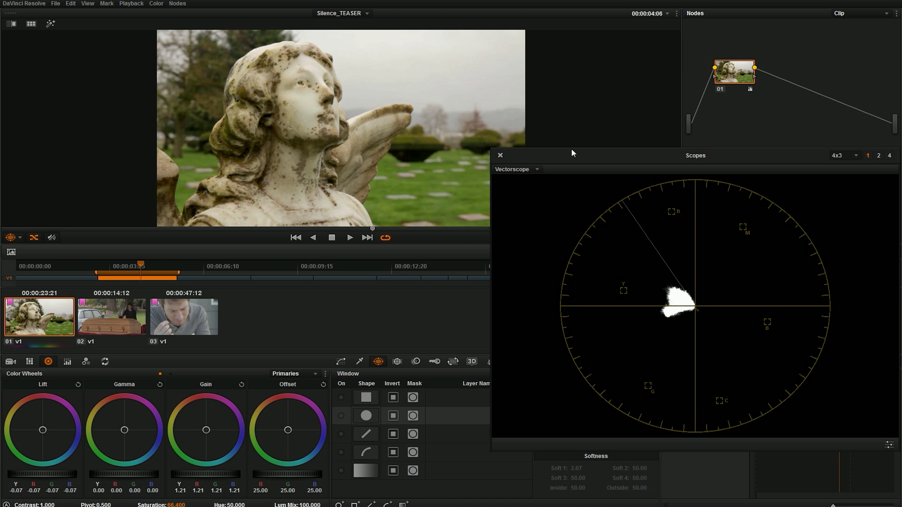
# - Bypass and re-enable node 01 to compare the statue clip before and after the correction
pyautogui.click(720, 90)
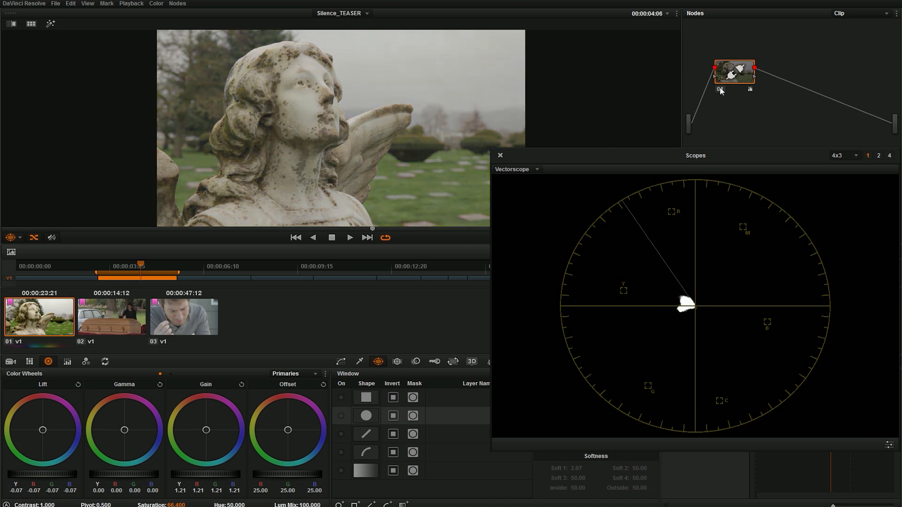
pyautogui.click(721, 90)
pyautogui.click(722, 91)
pyautogui.click(721, 91)
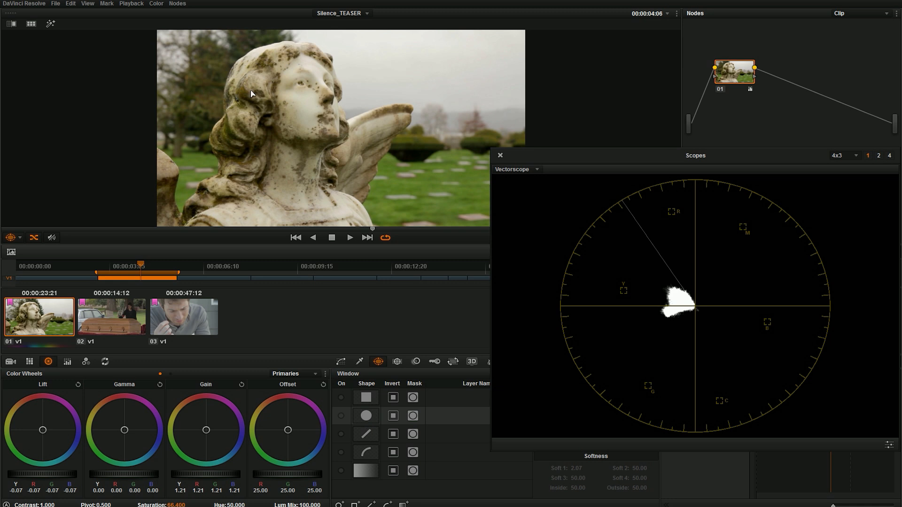
# - Shrink the Scopes window and place it below the node graph, clear of the statue image
pyautogui.moveTo(562, 155); pyautogui.dragTo(491, 163)
pyautogui.moveTo(827, 458); pyautogui.dragTo(719, 381)
pyautogui.moveTo(585, 162); pyautogui.dragTo(723, 210)
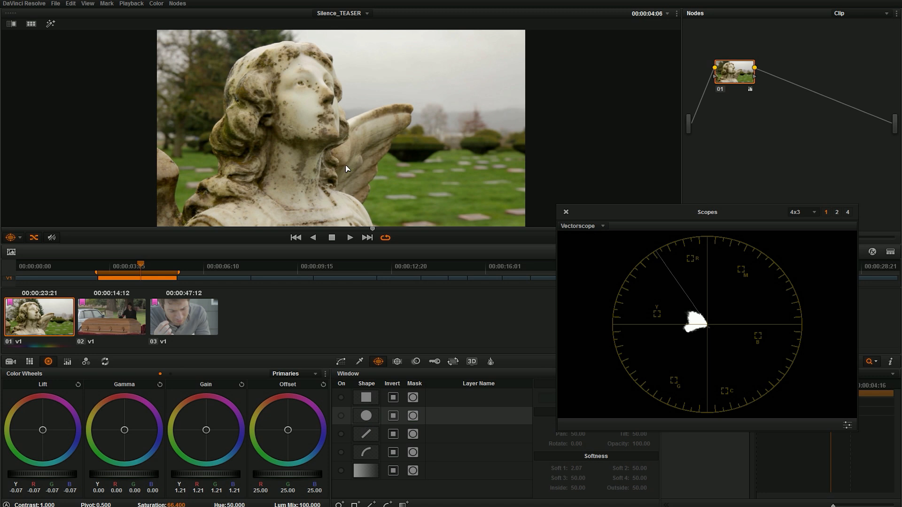
# - Select the coffin clip, play it through and stop on a frame with the woman behind the coffin
pyautogui.click(107, 318)
pyautogui.press('space')
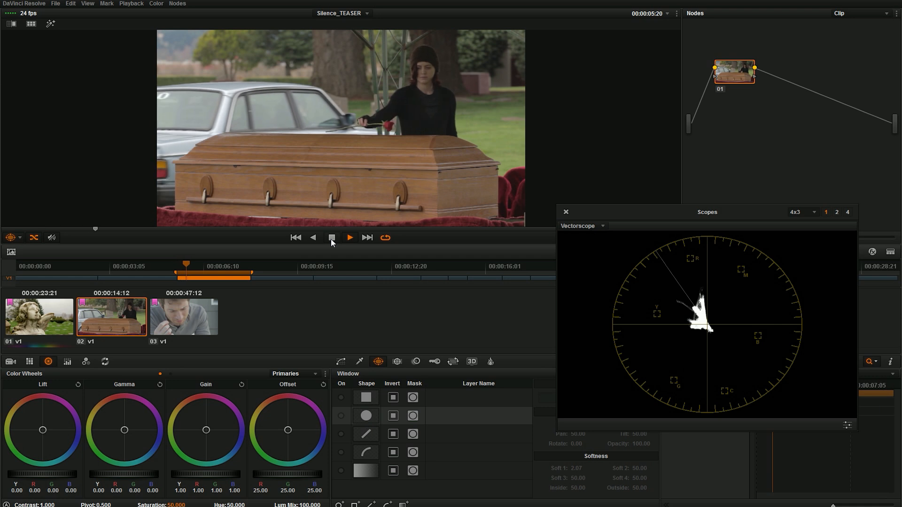
pyautogui.click(331, 238)
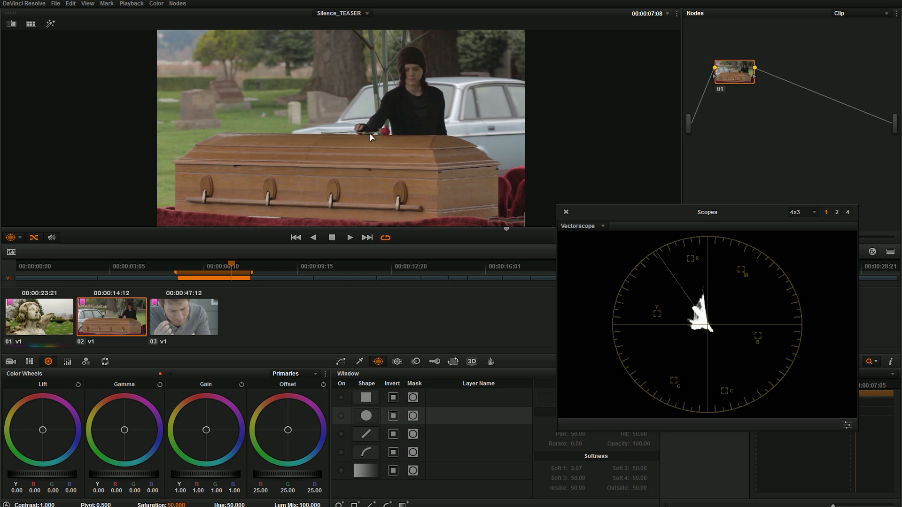
# - Show the Vectorscope and Parade together in the Scopes window and enlarge it beneath the viewer
pyautogui.click(836, 212)
pyautogui.moveTo(744, 210); pyautogui.dragTo(423, 184)
pyautogui.moveTo(562, 300); pyautogui.dragTo(864, 440)
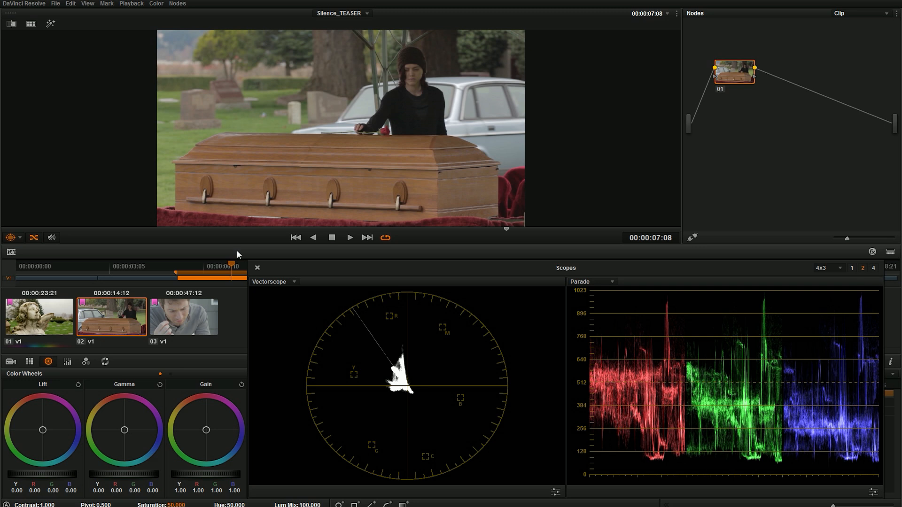
# - Correct the coffin clip's contrast by setting the master Lift to -0.02 and the master Gain to 1.16
pyautogui.scroll(-2, 46, 473)
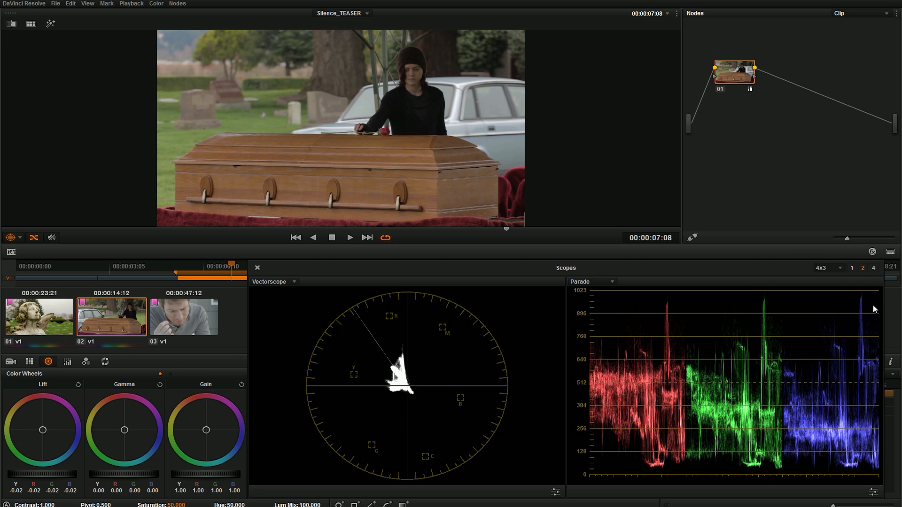
pyautogui.moveTo(202, 473); pyautogui.dragTo(273, 476)
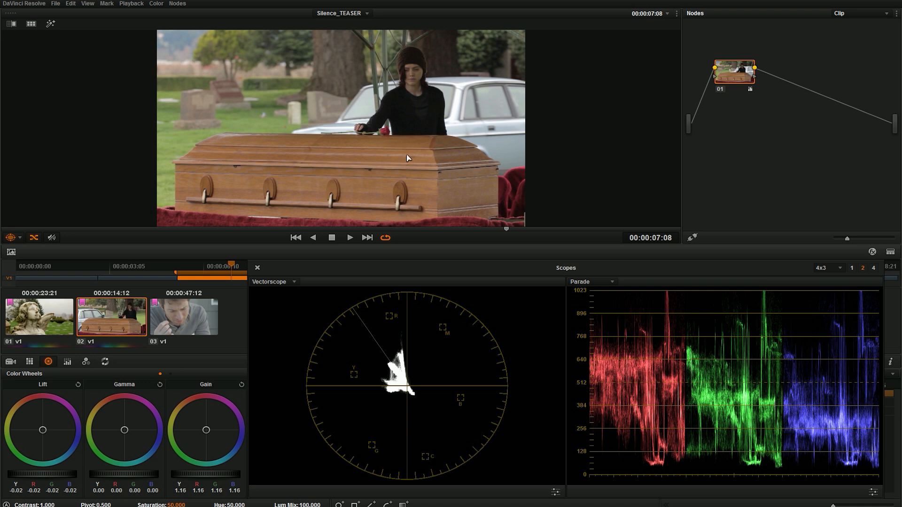
# - Set the coffin clip's master Gamma to -0.02 and its saturation to 58.8
pyautogui.moveTo(141, 473); pyautogui.dragTo(136, 473)
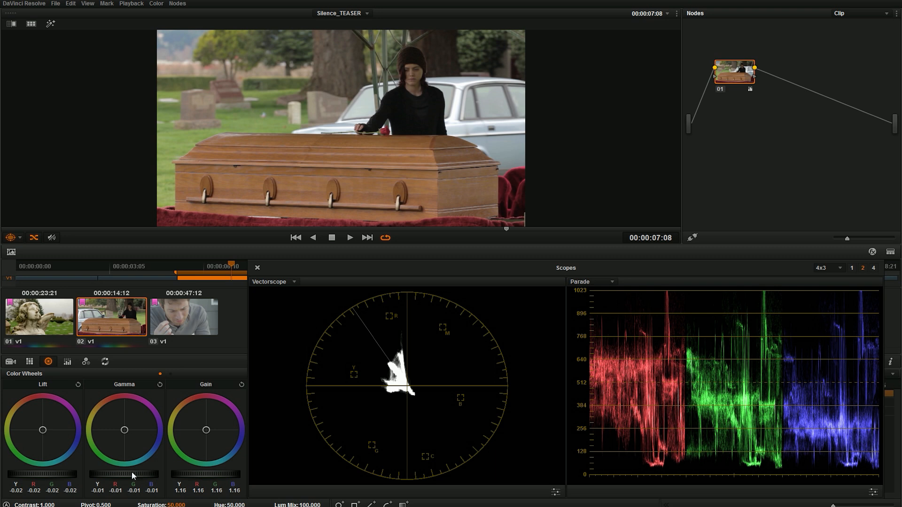
pyautogui.moveTo(132, 474); pyautogui.dragTo(132, 473)
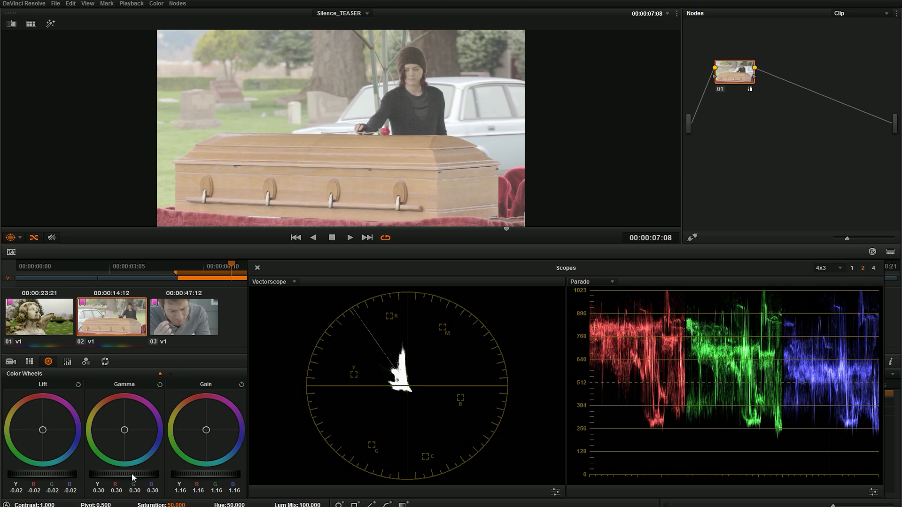
pyautogui.moveTo(131, 473); pyautogui.dragTo(132, 474)
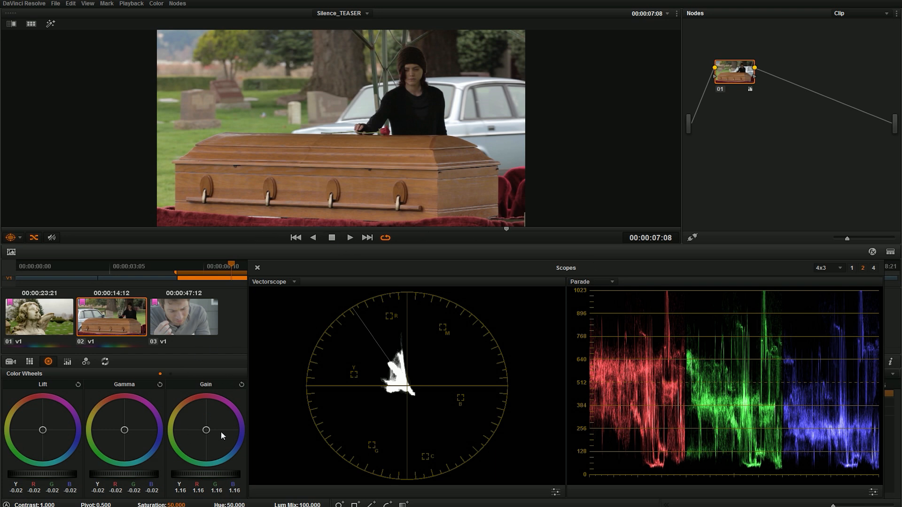
pyautogui.moveTo(177, 505); pyautogui.dragTo(188, 504)
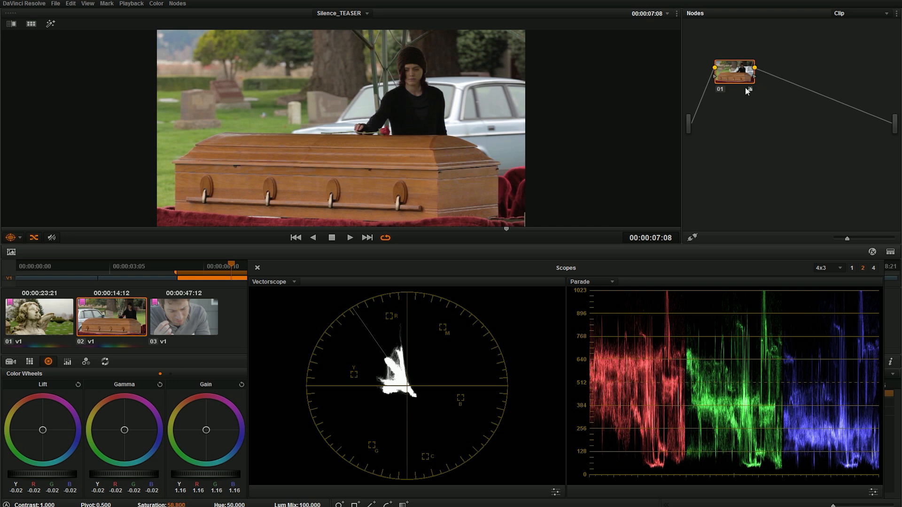
# - Bypass and re-enable node 01 on the coffin clip, then scrub back through the clip to check the correction
pyautogui.click(719, 89)
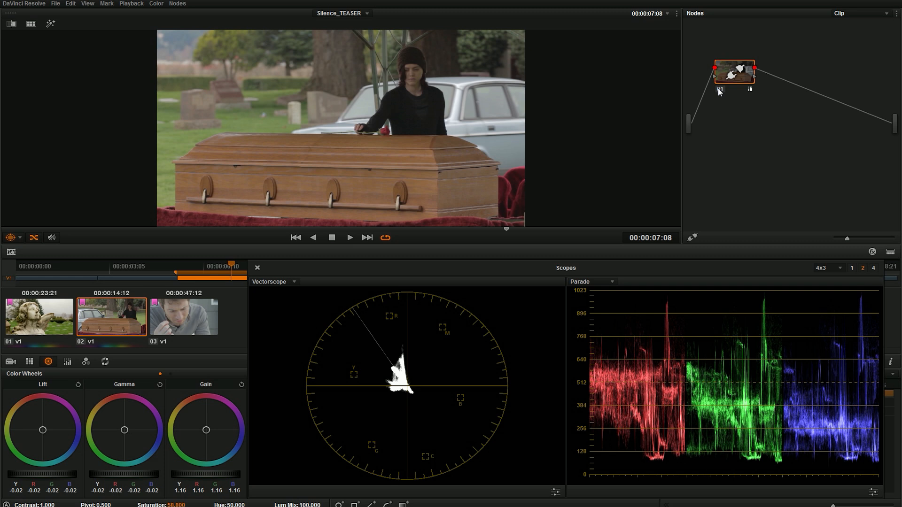
pyautogui.click(720, 89)
pyautogui.moveTo(507, 229); pyautogui.dragTo(233, 229)
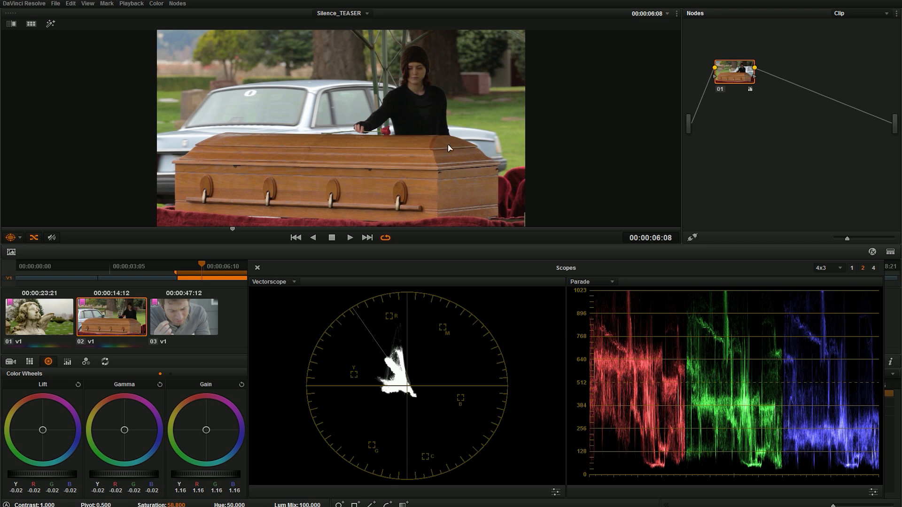
pyautogui.moveTo(265, 230); pyautogui.dragTo(158, 229)
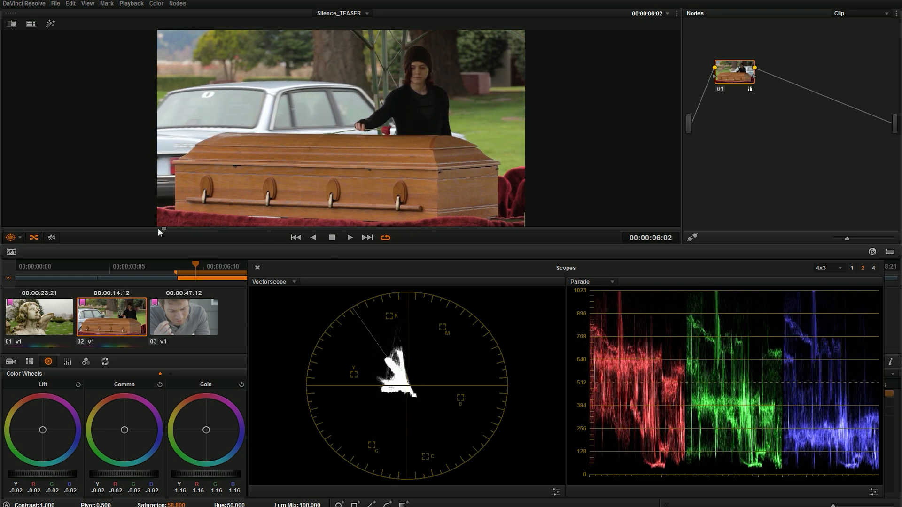
# - Switch back and forth between the statue and coffin clips to compare their corrected looks
pyautogui.click(56, 303)
pyautogui.click(106, 310)
pyautogui.click(62, 316)
pyautogui.click(113, 312)
pyautogui.click(55, 312)
pyautogui.click(104, 316)
# - Select the clip of the man in the gray shirt, play it and stop partway through
pyautogui.click(214, 266)
pyautogui.click(179, 309)
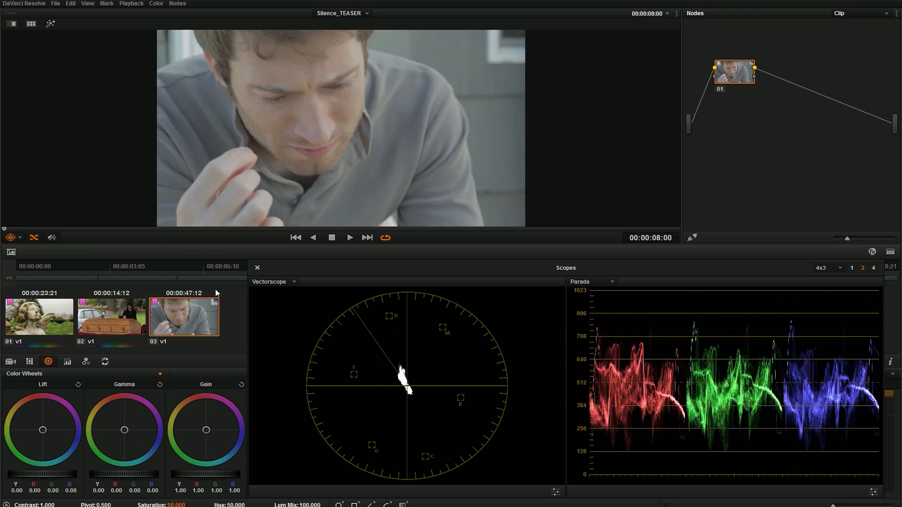
pyautogui.click(350, 238)
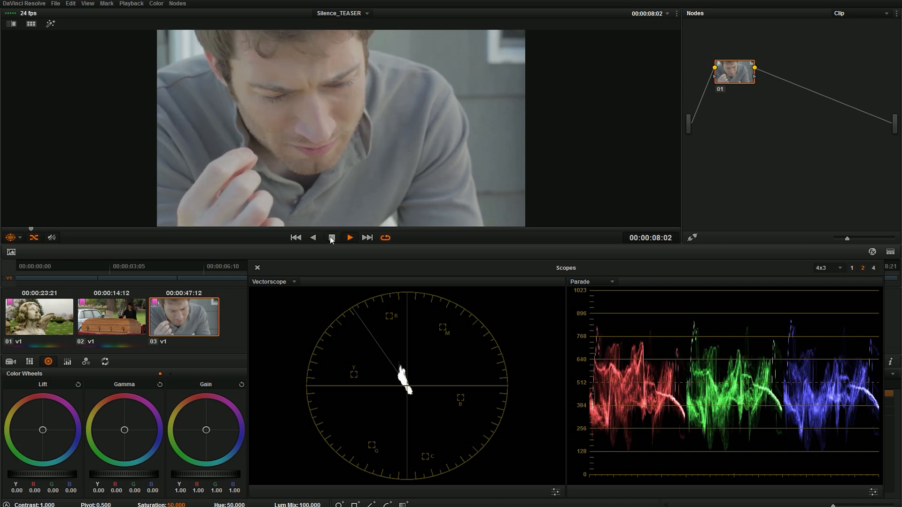
pyautogui.click(332, 238)
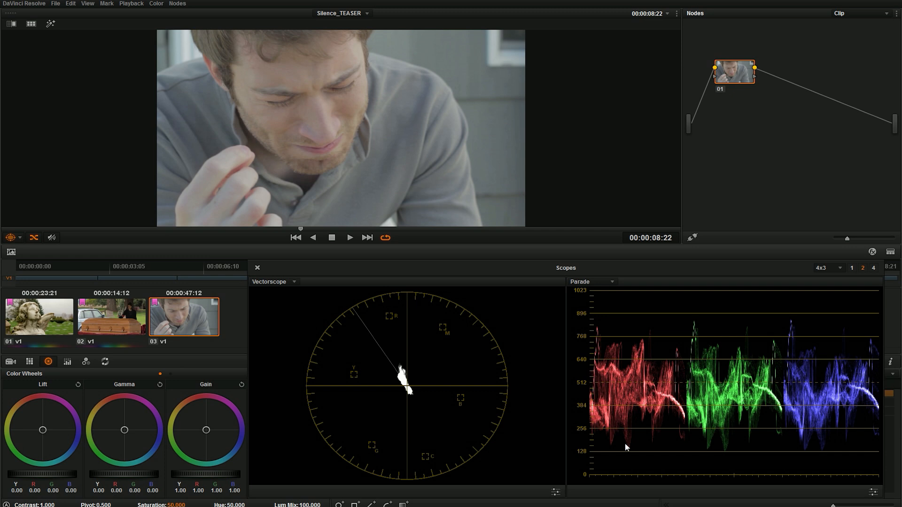
# - Correct the man's clip by setting the master Lift to -0.06, Gain to 1.09 and Gamma to -0.03
pyautogui.scroll(-6, 48, 474)
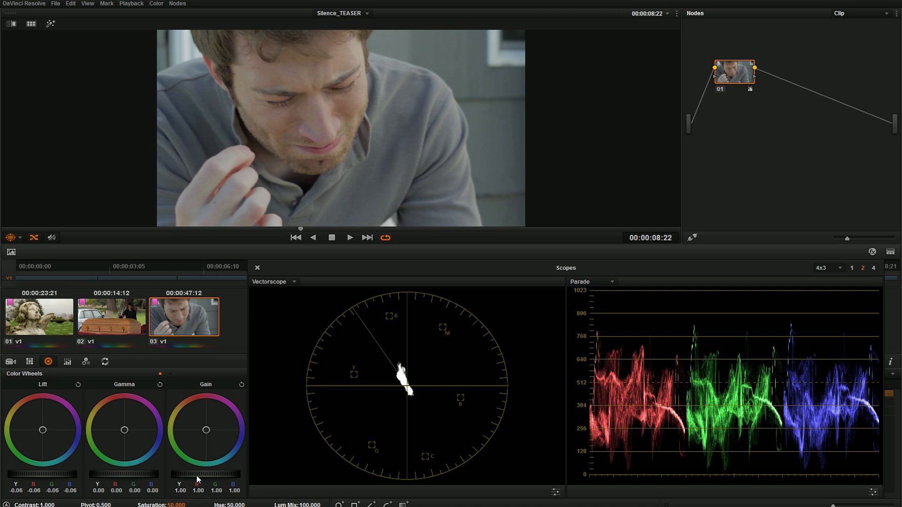
pyautogui.scroll(4, 206, 474)
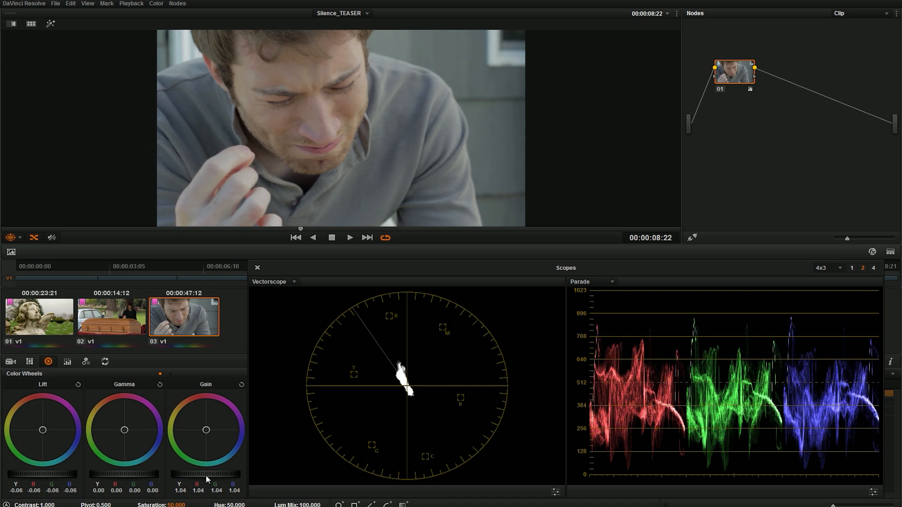
pyautogui.scroll(1, 206, 475)
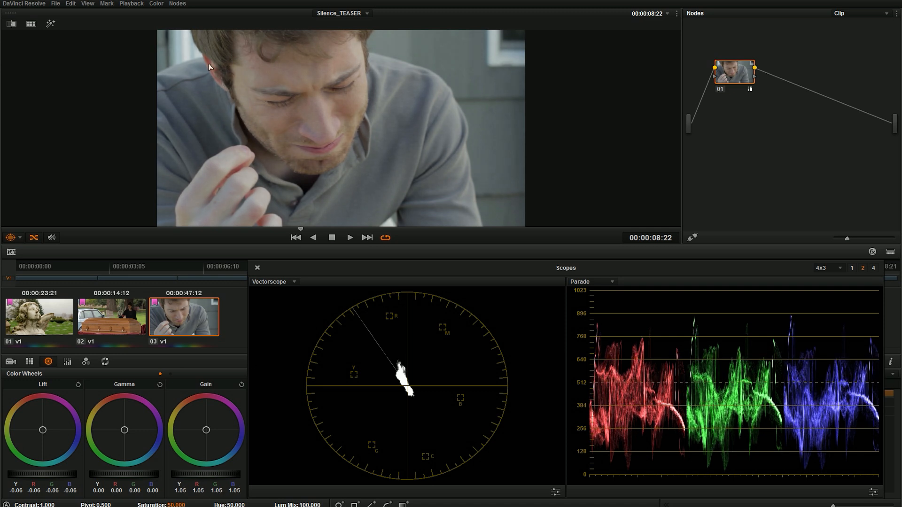
pyautogui.scroll(4, 211, 475)
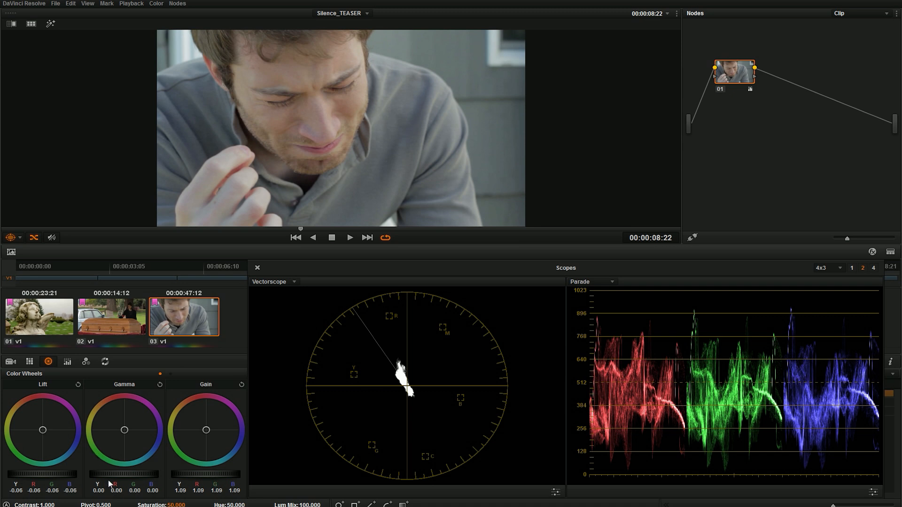
pyautogui.scroll(-2, 122, 472)
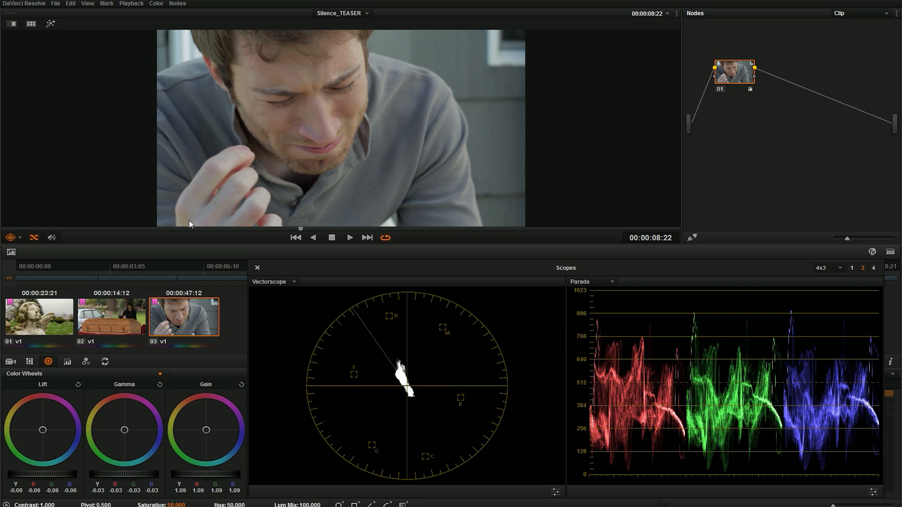
# - Step and scrub through the man's clip to check the contrast correction on other frames
pyautogui.click(216, 229)
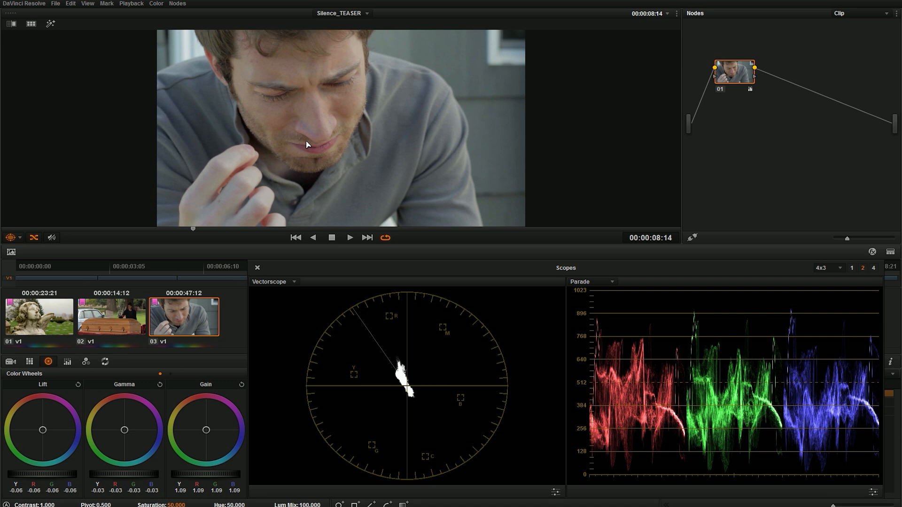
pyautogui.press('Left')
pyautogui.press('Left')
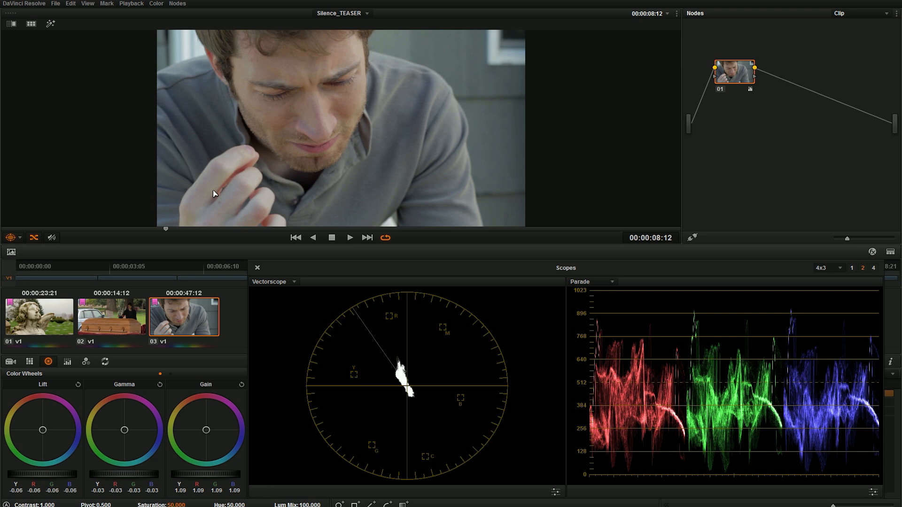
pyautogui.moveTo(166, 229)
pyautogui.mouseDown()
pyautogui.moveTo(371, 215)
pyautogui.moveTo(558, 222)
pyautogui.moveTo(484, 227)
pyautogui.moveTo(228, 205)
pyautogui.moveTo(90, 207)
pyautogui.moveTo(358, 233)
pyautogui.moveTo(543, 236)
pyautogui.moveTo(121, 194)
pyautogui.moveTo(293, 208)
pyautogui.moveTo(362, 229)
pyautogui.mouseUp()
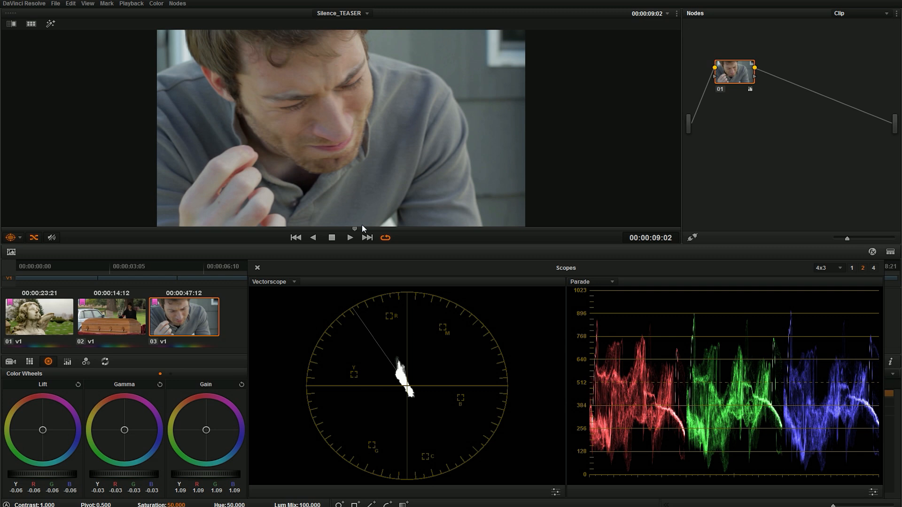
# - Set the man's clip to Gamma -0.04 and saturation 55.4, and scrub through it to check the result
pyautogui.moveTo(135, 476); pyautogui.dragTo(133, 476)
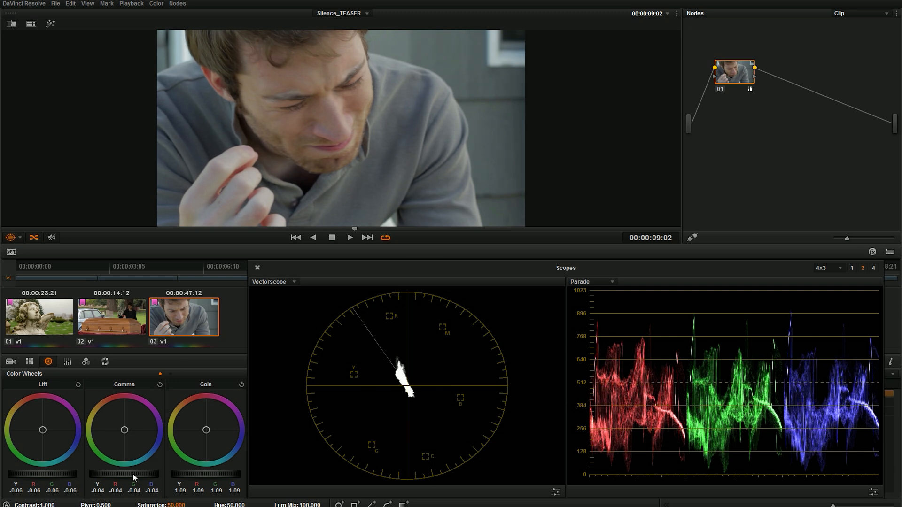
pyautogui.moveTo(176, 504); pyautogui.dragTo(183, 505)
pyautogui.moveTo(355, 229); pyautogui.dragTo(320, 248)
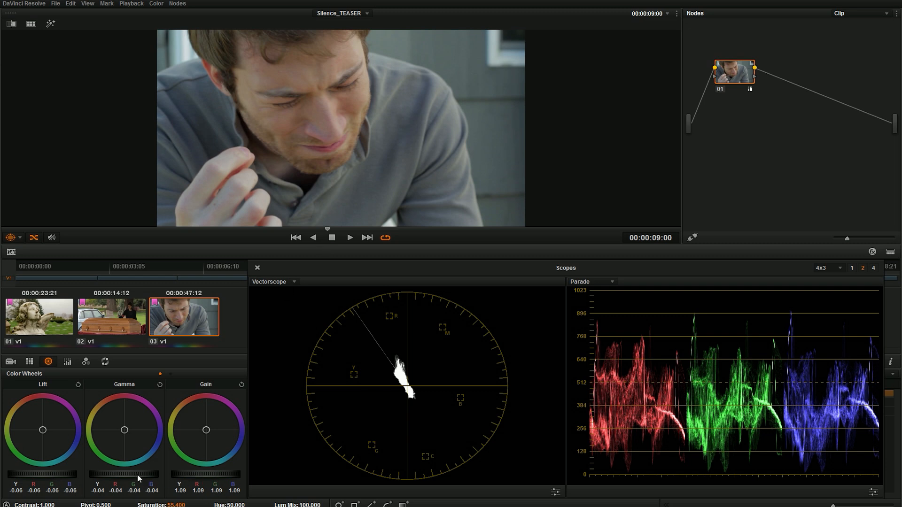
pyautogui.moveTo(357, 228); pyautogui.dragTo(74, 235)
# - View the statue, coffin and man clips in turn to compare the three corrections
pyautogui.click(39, 316)
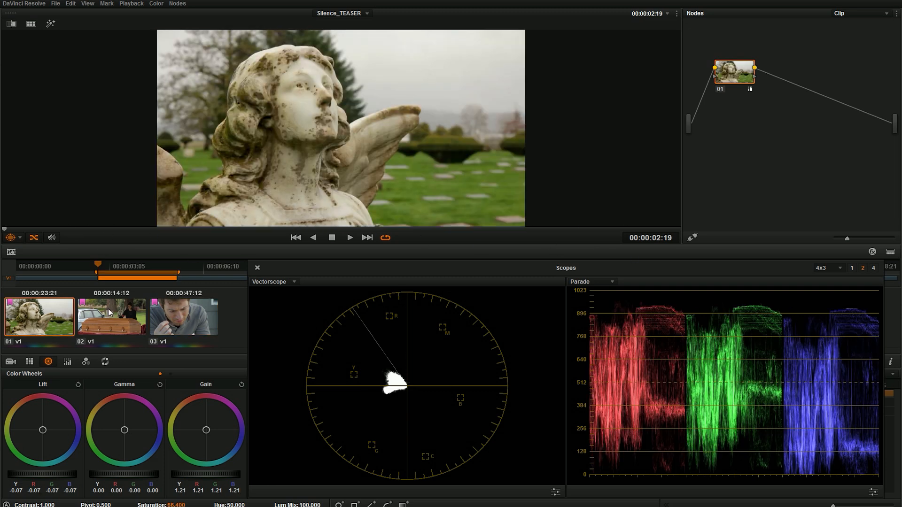
pyautogui.click(126, 317)
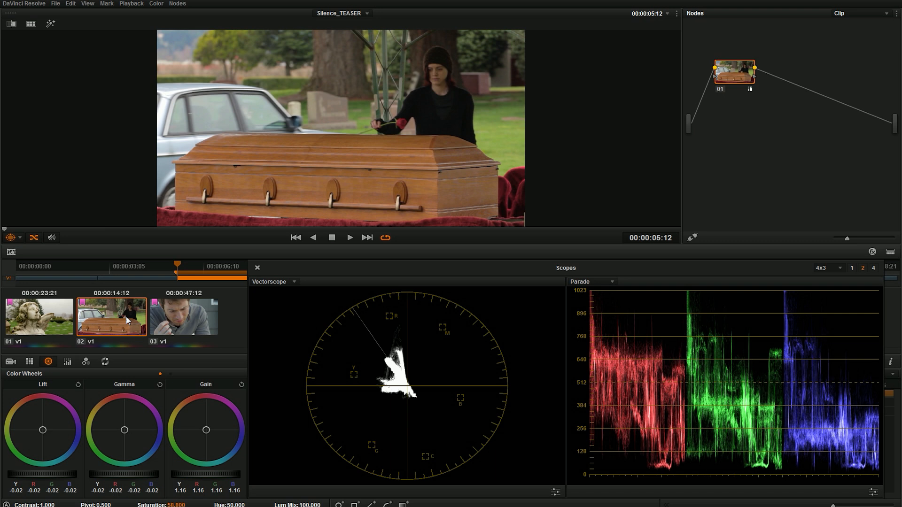
pyautogui.click(182, 319)
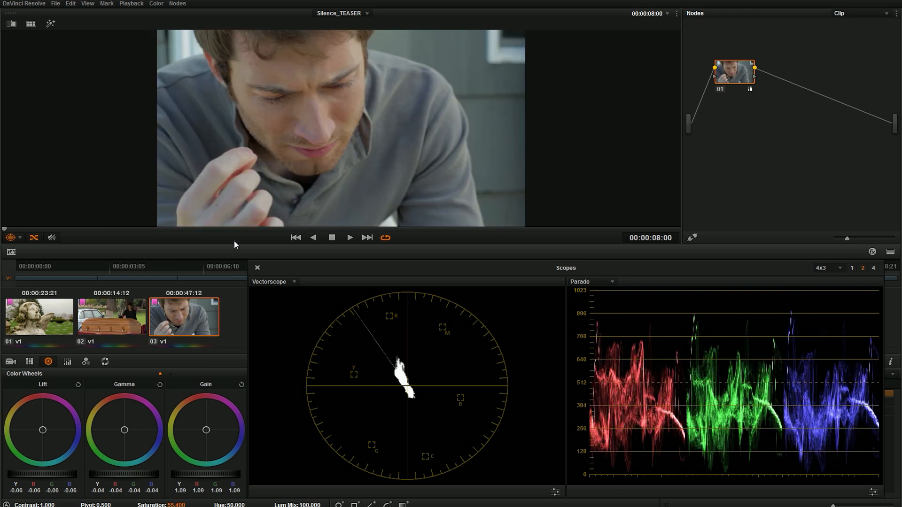
# - Warm the man's clip by shifting the Gain color balance to red 1.14, green 1.08 and blue 1.06
pyautogui.moveTo(217, 228); pyautogui.dragTo(274, 238)
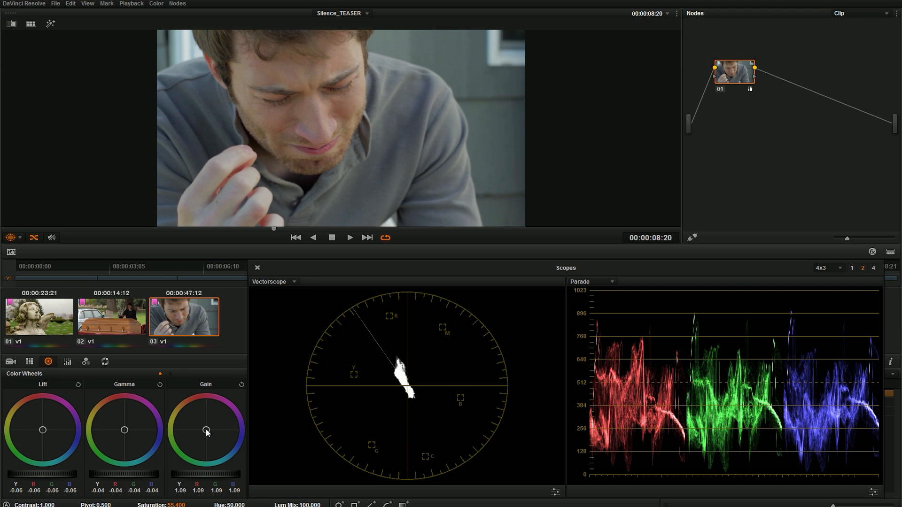
pyautogui.moveTo(207, 431); pyautogui.dragTo(202, 425)
pyautogui.moveTo(285, 228); pyautogui.dragTo(141, 247)
# - Bypass and re-enable node 01 on the man's clip and scrub through it to judge the warmer skin tones
pyautogui.click(722, 90)
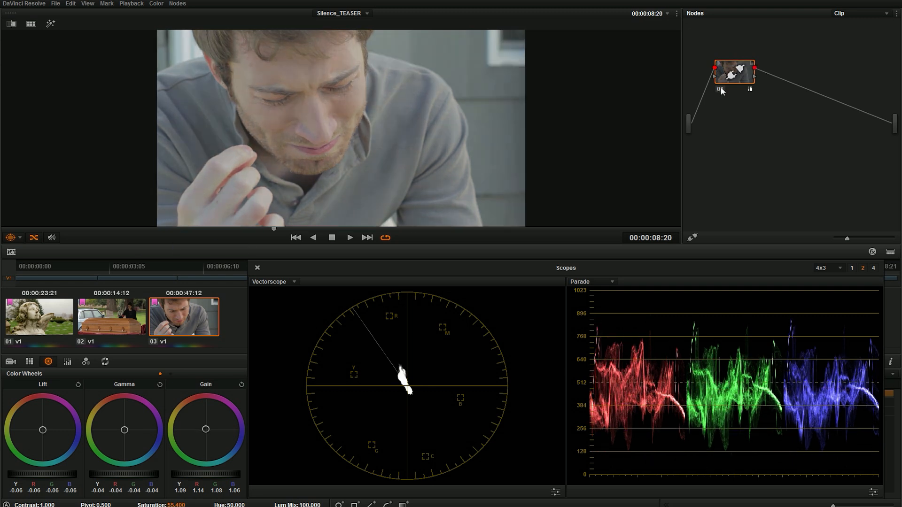
pyautogui.click(723, 91)
pyautogui.moveTo(423, 236); pyautogui.dragTo(189, 232)
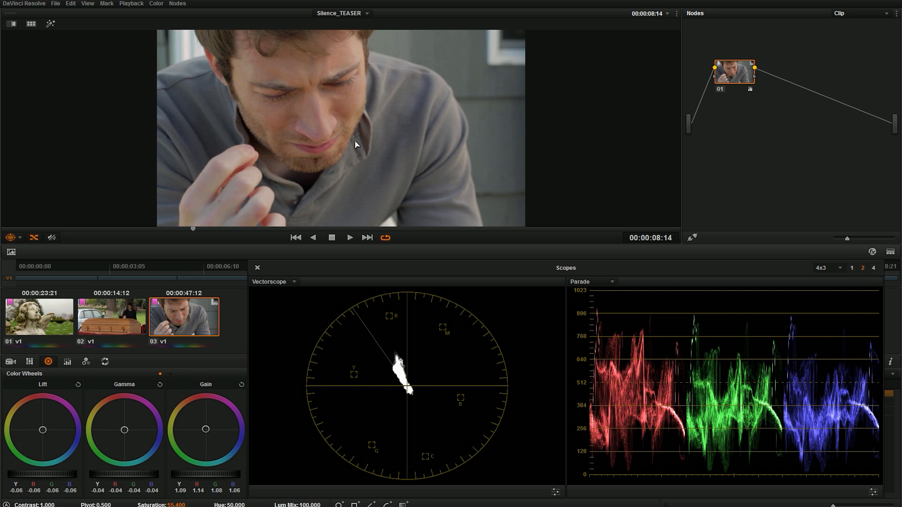
# - Add a second color grading version to each of the statue, coffin and man clips
pyautogui.click(48, 313)
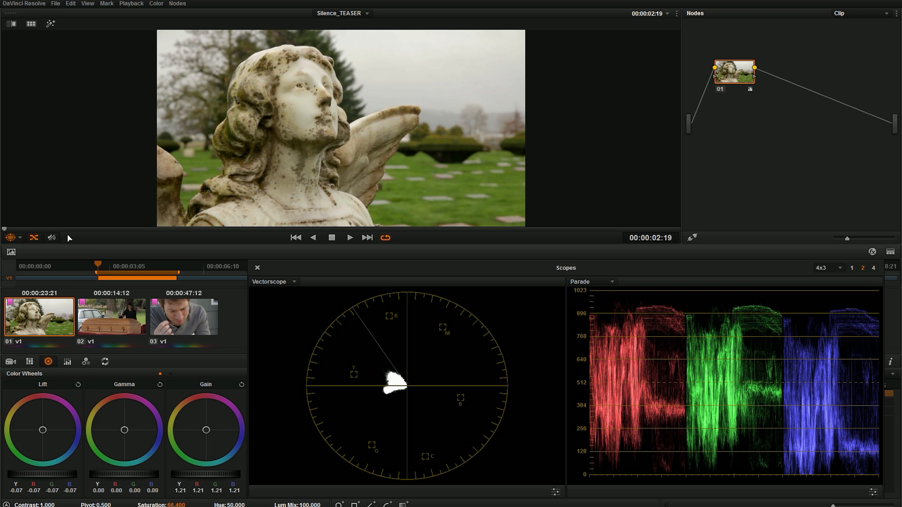
pyautogui.rightClick(42, 312)
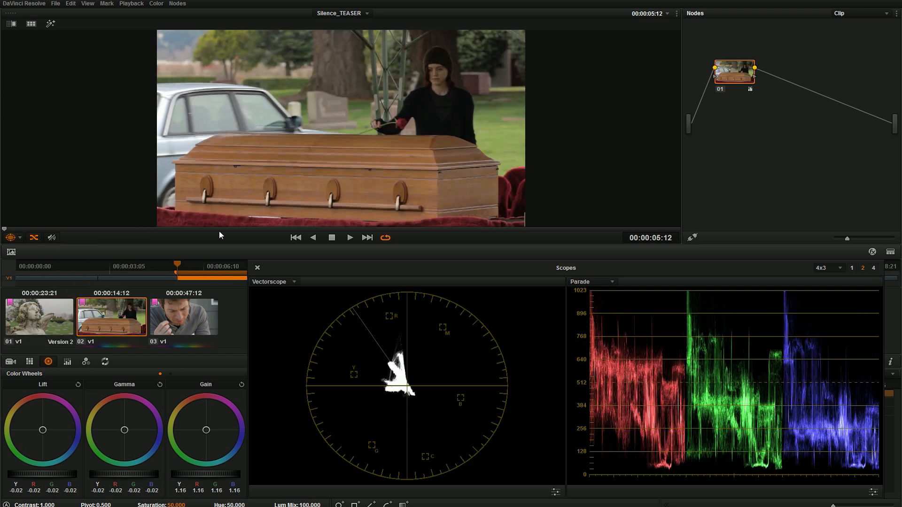
pyautogui.rightClick(766, 124)
pyautogui.click(783, 128)
pyautogui.click(192, 305)
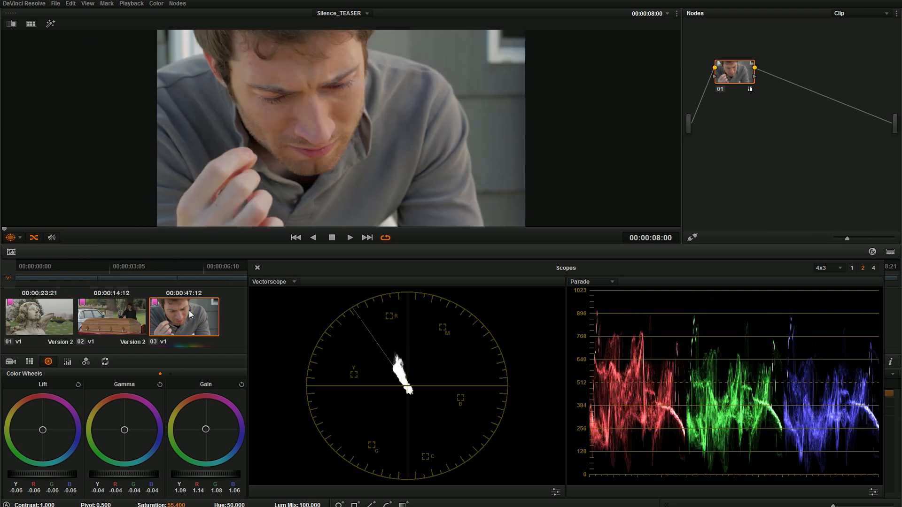
pyautogui.rightClick(731, 141)
pyautogui.click(748, 144)
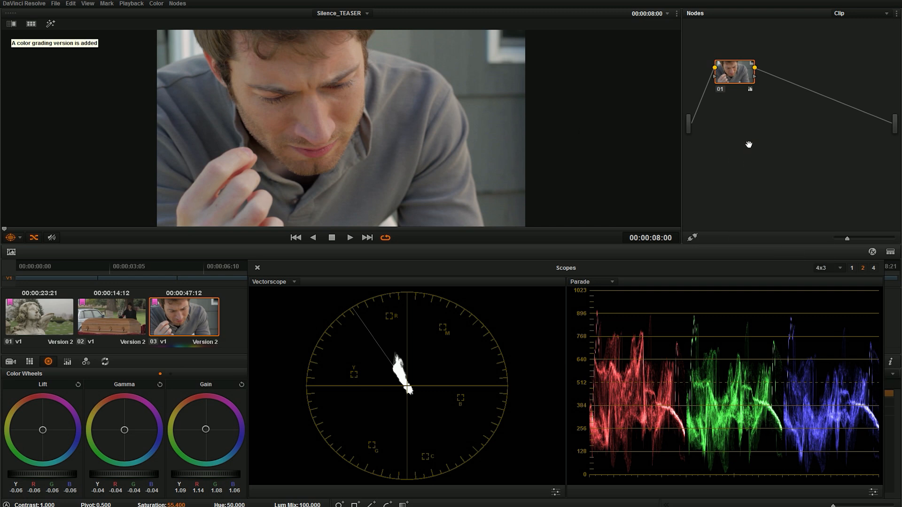
# - Return to the statue clip and add a serial node after node 01 in its new version
pyautogui.click(39, 320)
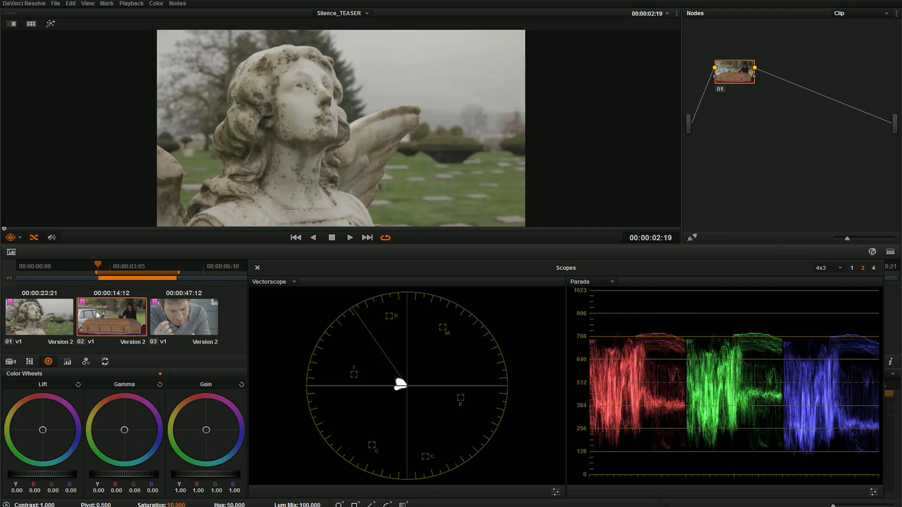
pyautogui.click(96, 311)
pyautogui.click(71, 321)
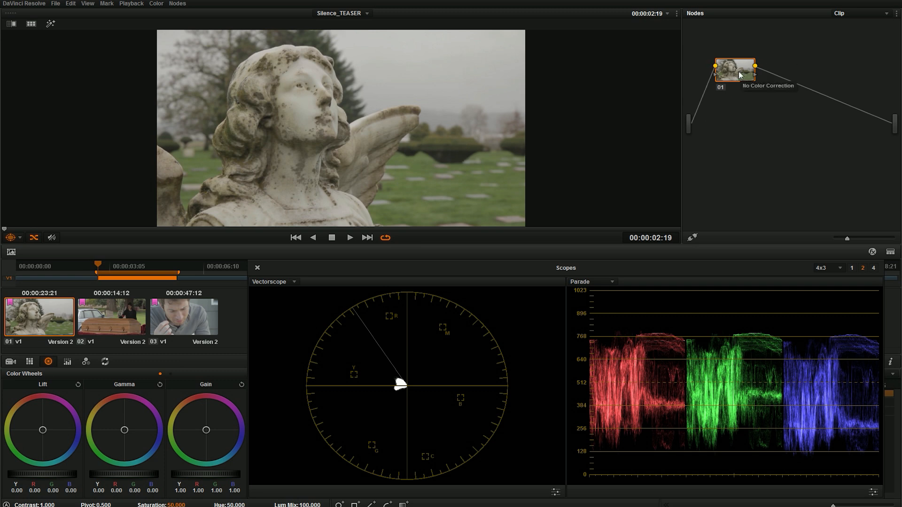
pyautogui.hotkey('alt', 's')
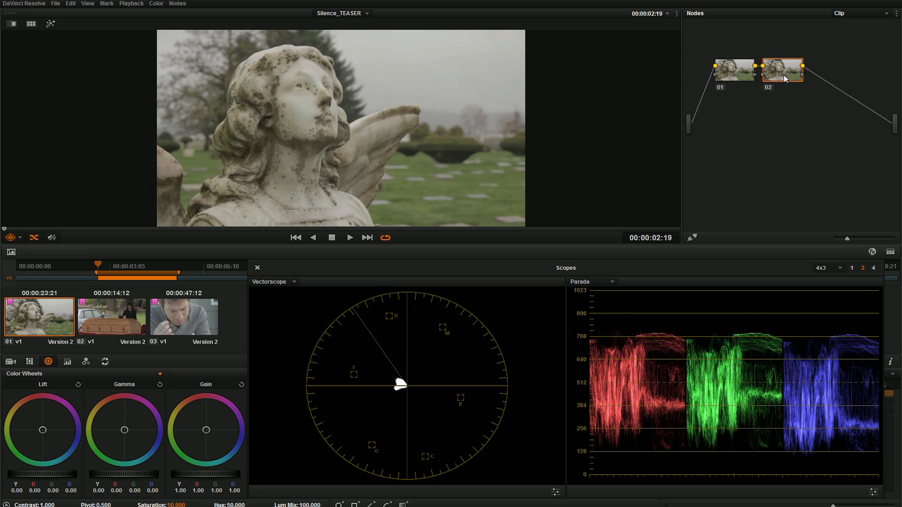
# - Label node 02 of the statue clip "LUT"
pyautogui.rightClick(782, 62)
pyautogui.click(794, 67)
pyautogui.write('LUT')
pyautogui.press('Return')
# - Apply the GC_Cinestyle-Rec709 3D LUT from the GC_Victory group to the statue clip's LUT node
pyautogui.rightClick(788, 68)
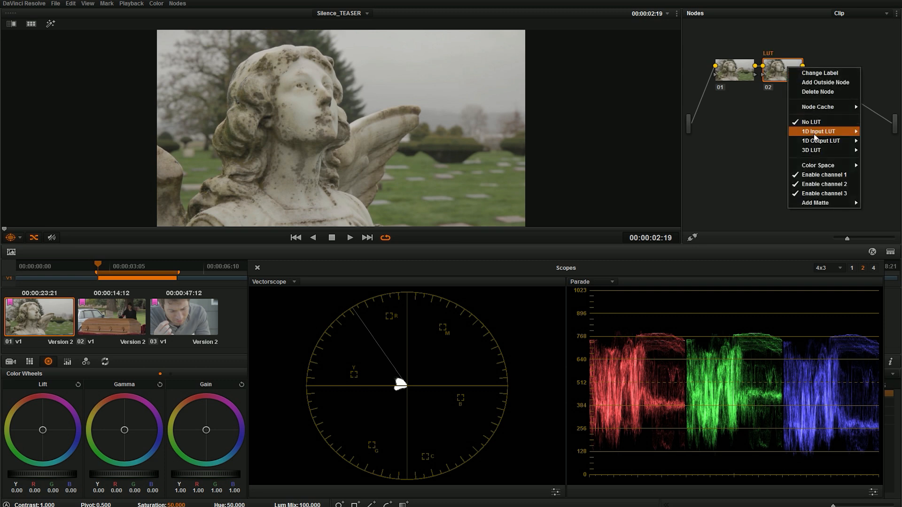
pyautogui.moveTo(818, 151)
pyautogui.moveTo(752, 255)
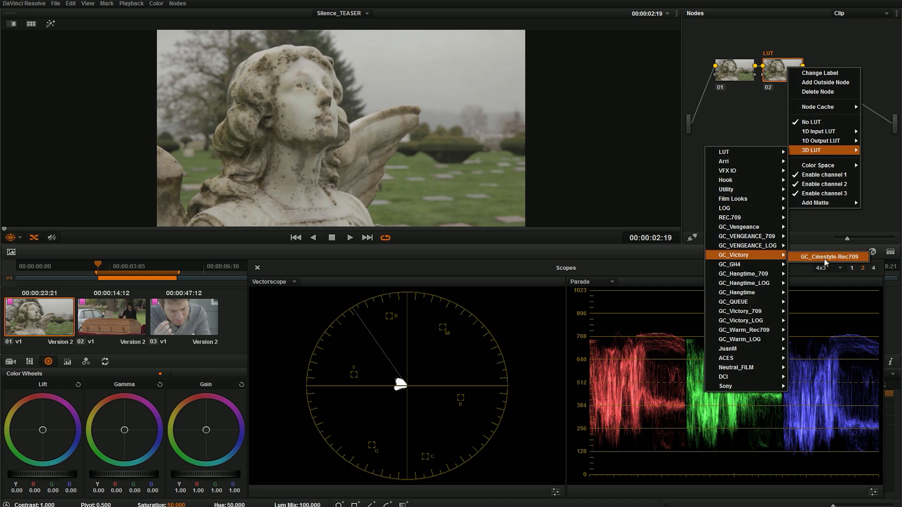
pyautogui.click(826, 261)
# - Switch to the browser and find the free Cinestyle to Rec.709 LUT on Ground Control's free LUTs page
pyautogui.hotkey('alt', 'Tab')
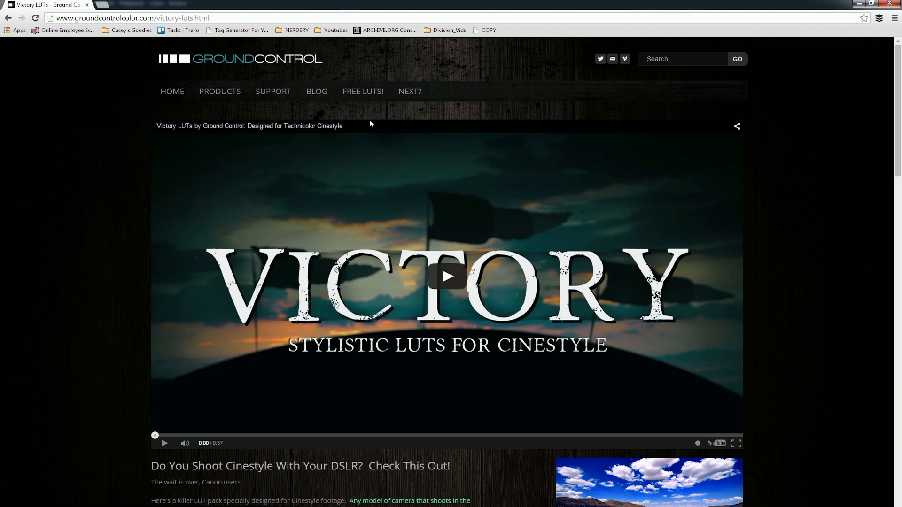
pyautogui.click(366, 96)
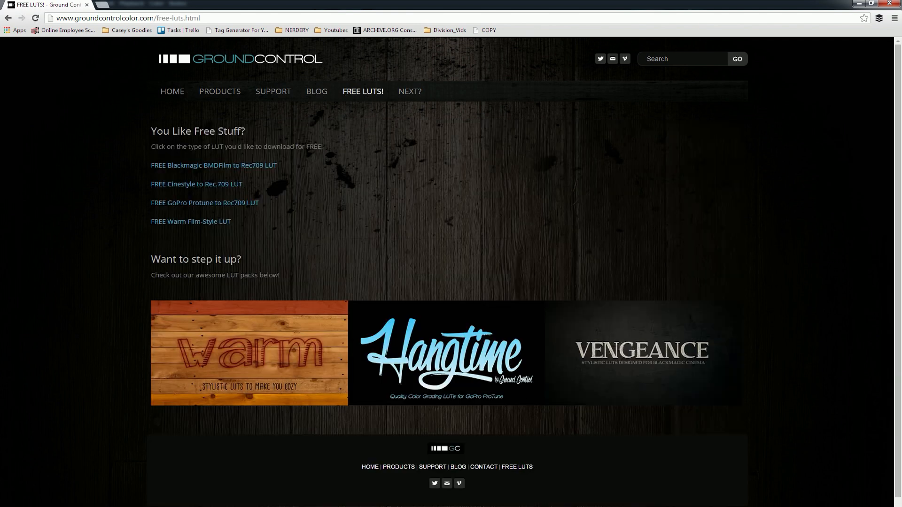
pyautogui.click(221, 186)
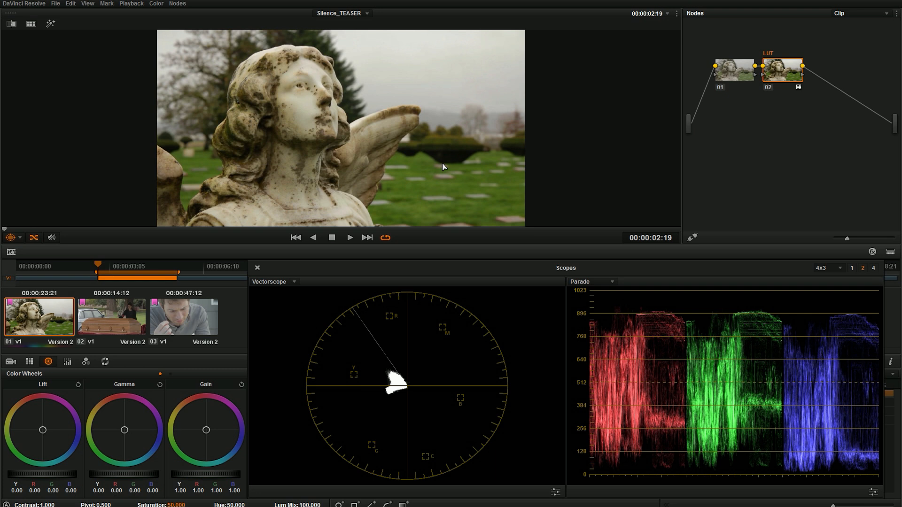
# - Judge the statue's LUT grade by bypassing and re-enabling node 02, then switching repeatedly between Version 1 and Version 2
pyautogui.click(769, 88)
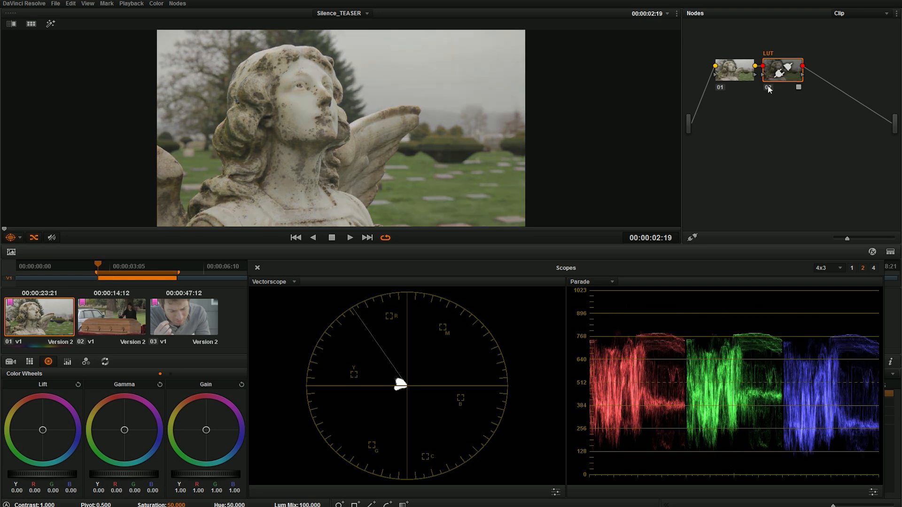
pyautogui.click(769, 88)
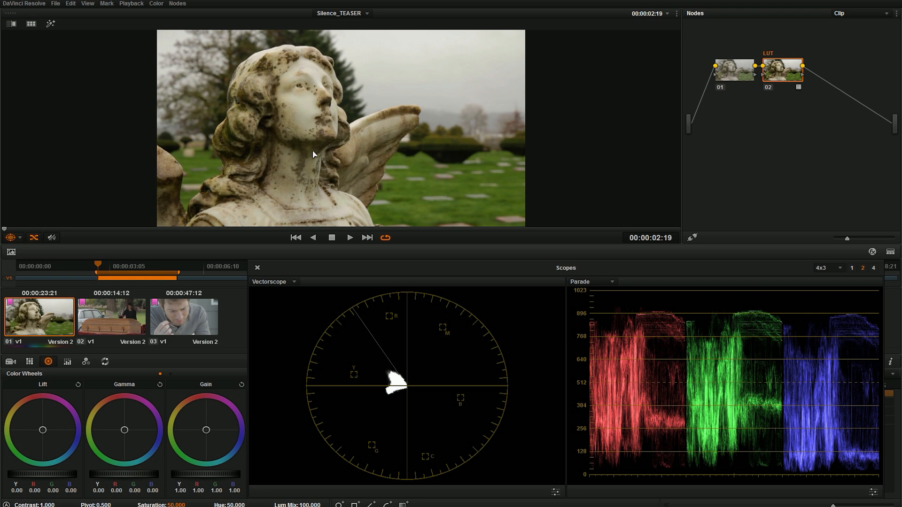
pyautogui.hotkey('ctrl', 'b')
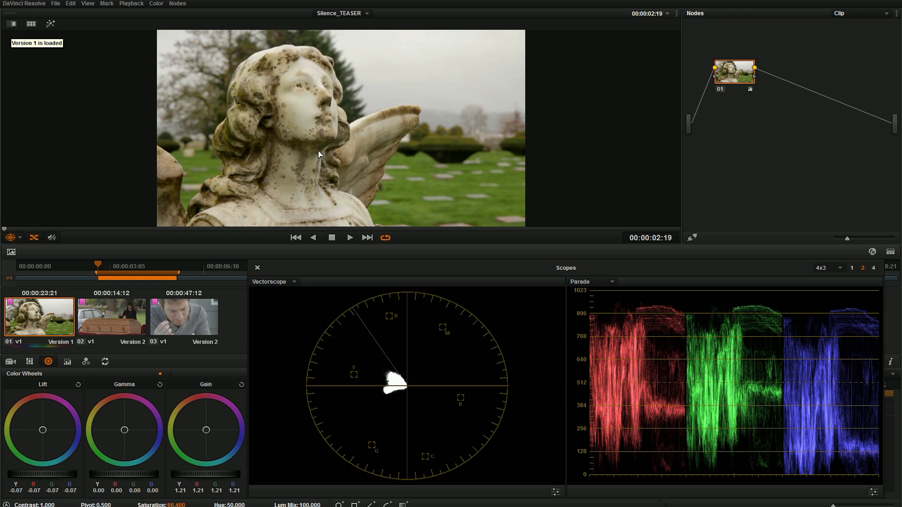
pyautogui.hotkey('ctrl', 'n')
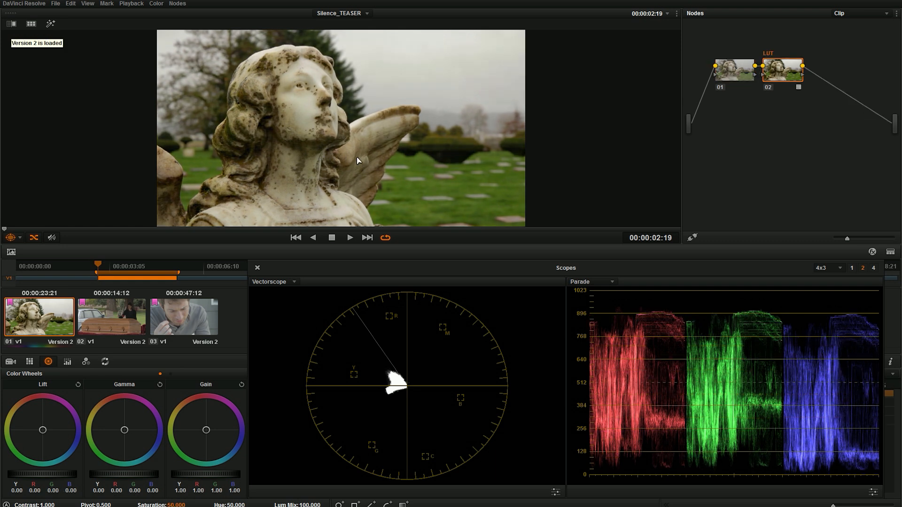
pyautogui.hotkey('ctrl', 'b')
pyautogui.hotkey('ctrl', 'n')
pyautogui.hotkey('ctrl', 'b')
pyautogui.hotkey('ctrl', 'n')
pyautogui.hotkey('ctrl', 'b')
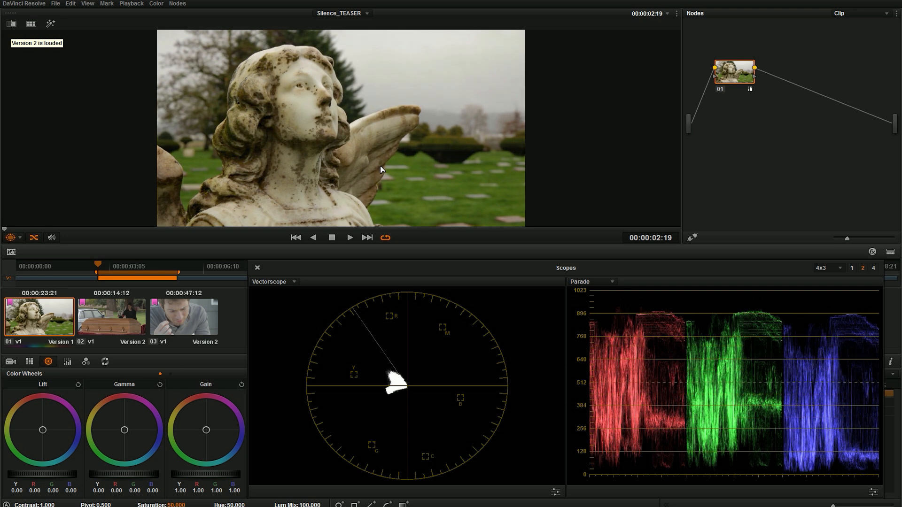
pyautogui.hotkey('ctrl', 'n')
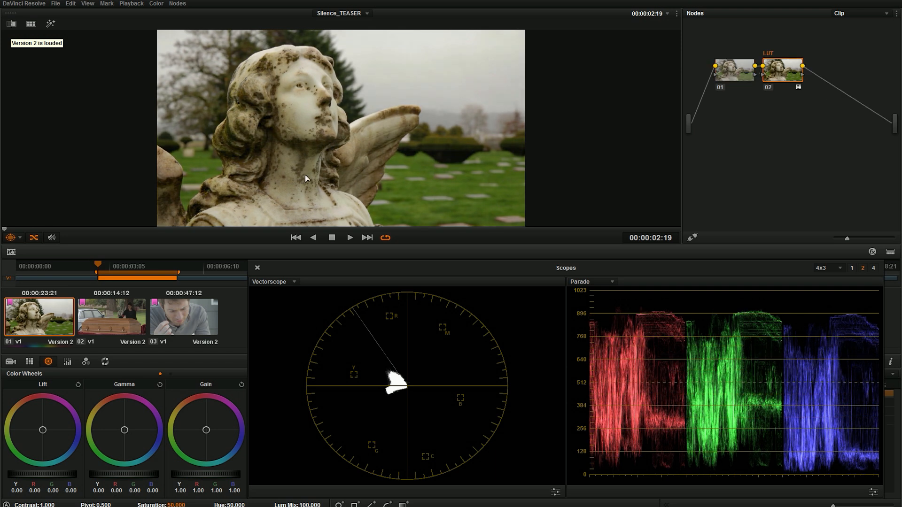
pyautogui.hotkey('ctrl', 'b')
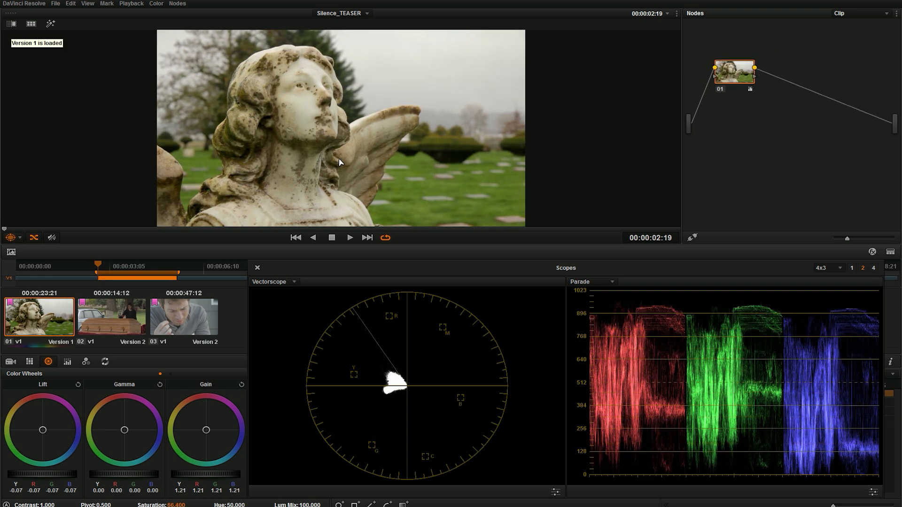
pyautogui.hotkey('ctrl', 'n')
pyautogui.hotkey('ctrl', 'b')
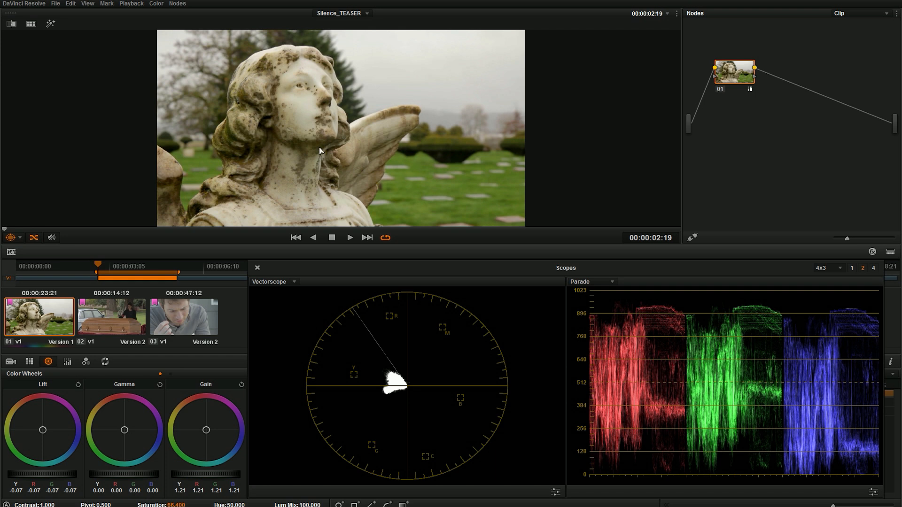
pyautogui.hotkey('ctrl', 'n')
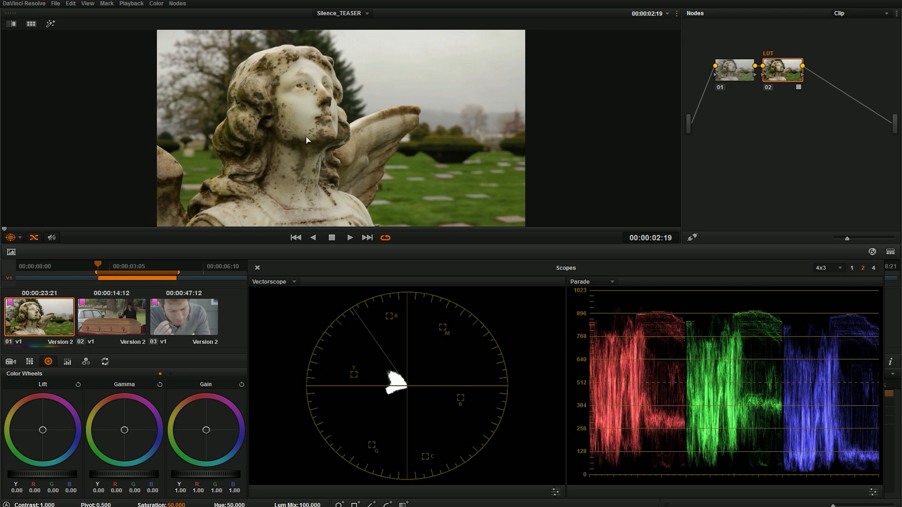
# - Label node 01 of the statue's Version 2 "Tweaks"
pyautogui.click(742, 78)
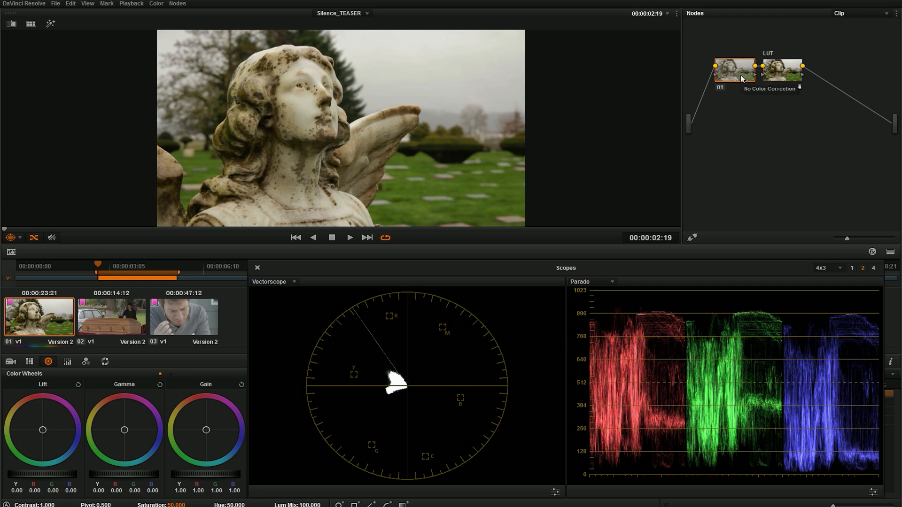
pyautogui.rightClick(742, 79)
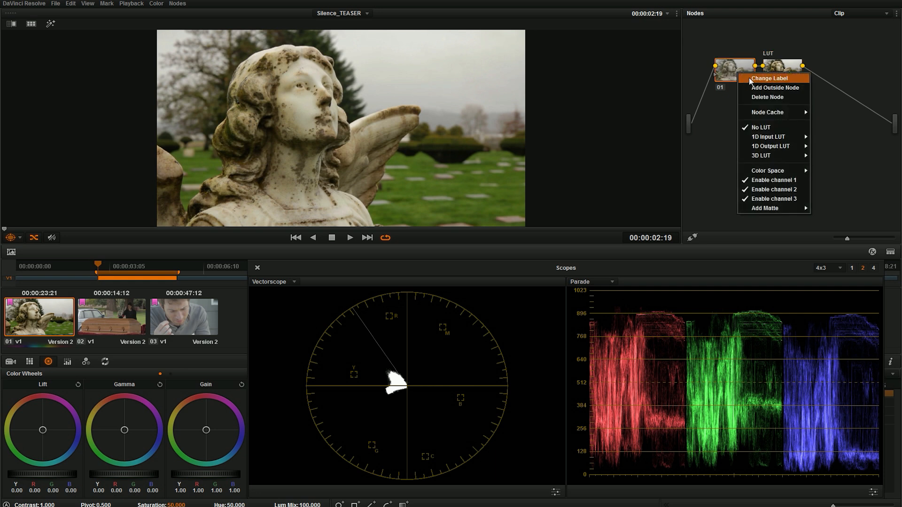
pyautogui.click(750, 80)
pyautogui.write('Tweaks')
pyautogui.press('Return')
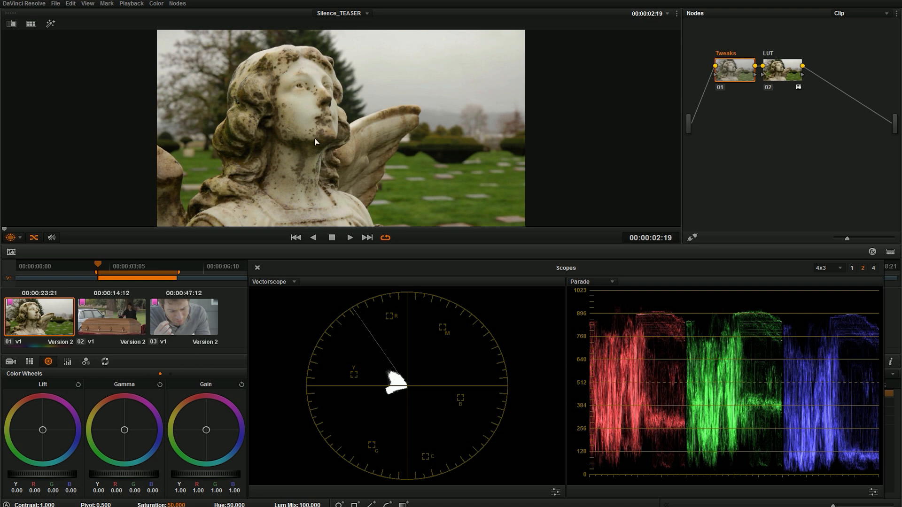
# - Raise the Gamma master level on the statue's Tweaks node to 0.03, checking the brightness against Version 1
pyautogui.scroll(1, 130, 475)
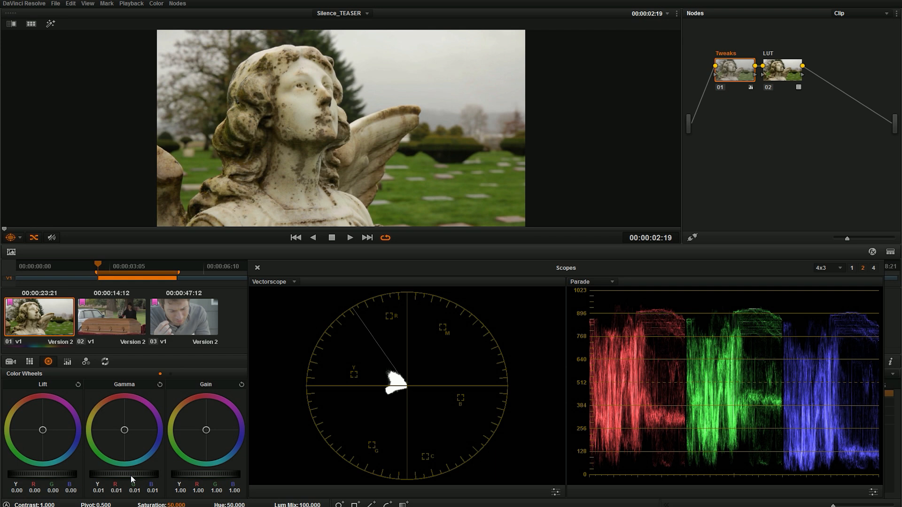
pyautogui.hotkey('ctrl', 'b')
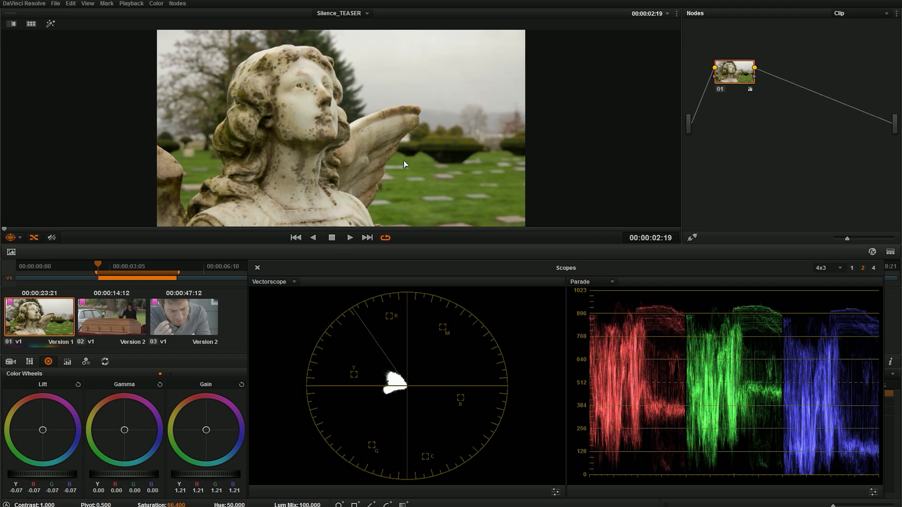
pyautogui.hotkey('ctrl', 'n')
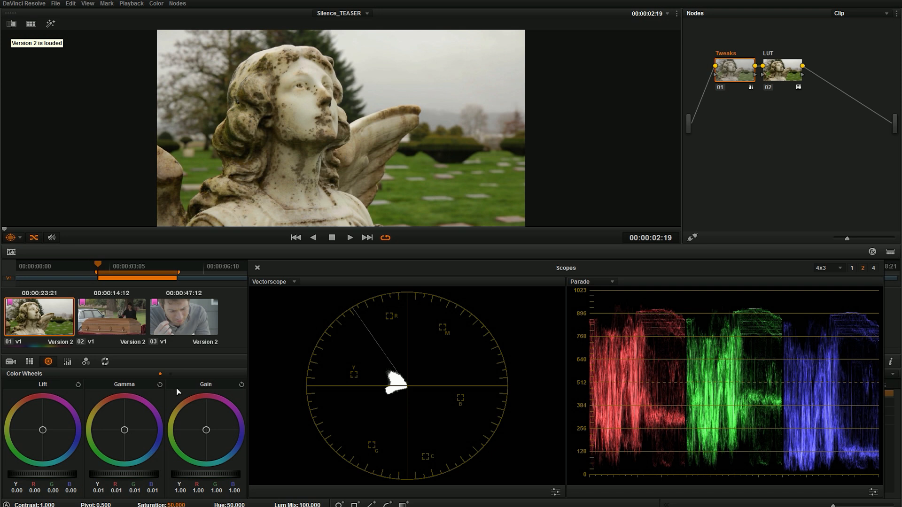
pyautogui.moveTo(112, 478); pyautogui.dragTo(112, 475)
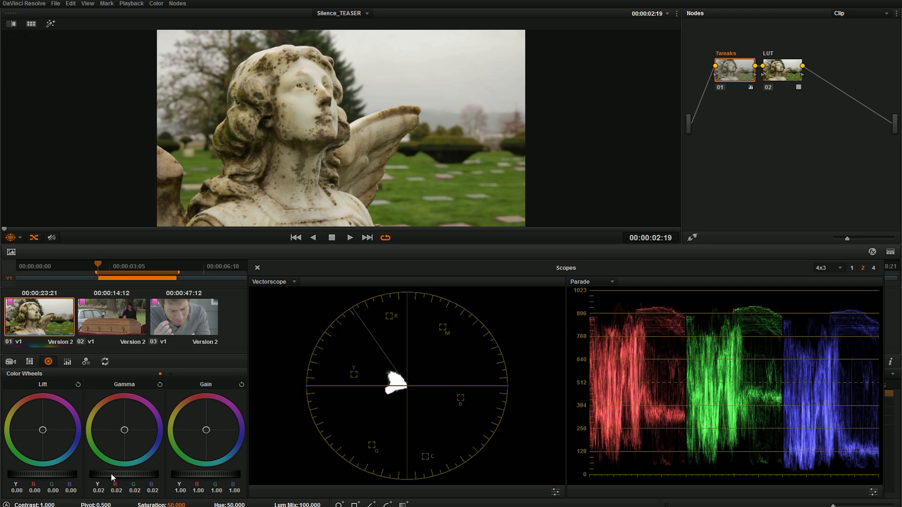
# - Compare the brightened statue grade with the manual one by alternating between Version 1 and Version 2
pyautogui.hotkey('ctrl', 'b')
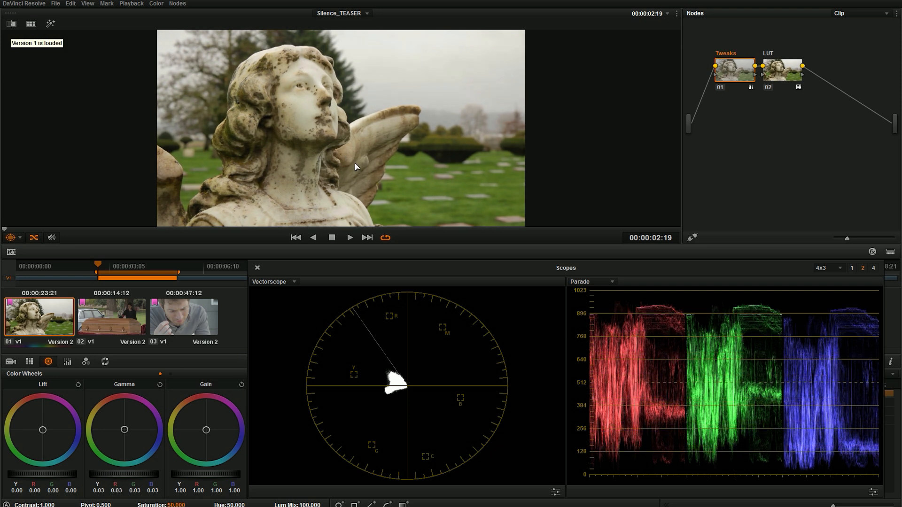
pyautogui.hotkey('ctrl', 'n')
pyautogui.hotkey('ctrl', 'b')
pyautogui.hotkey('ctrl', 'n')
pyautogui.hotkey('ctrl', 'b')
pyautogui.hotkey('ctrl', 'n')
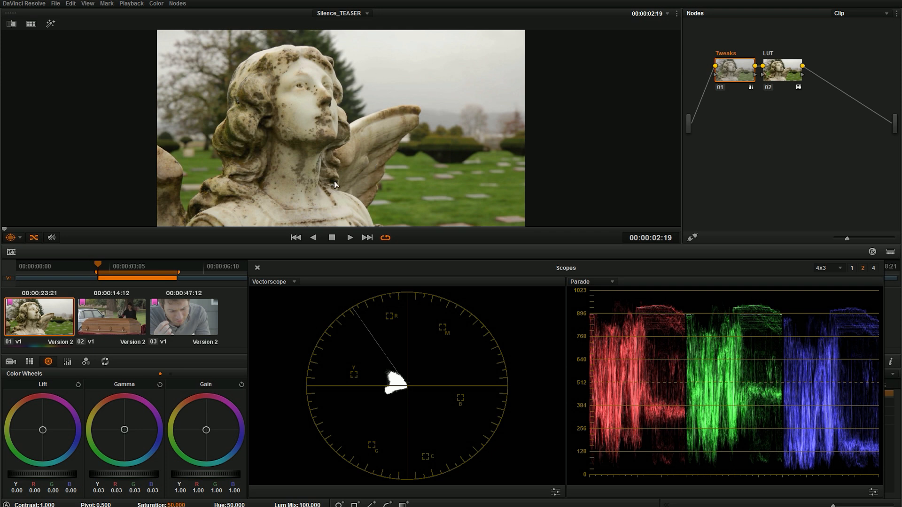
# - Copy the statue's two-node grade onto the coffin clip and reset the grade of its Tweaks node
pyautogui.click(123, 323)
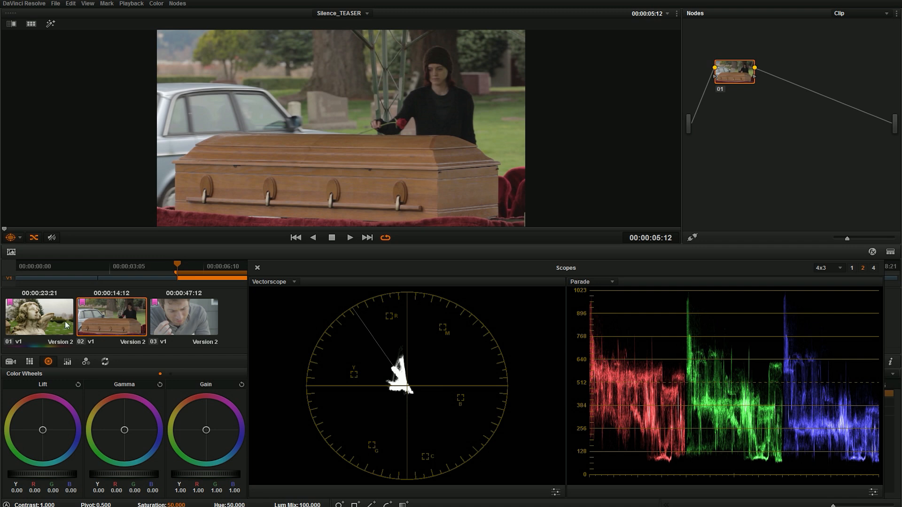
pyautogui.middleClick(42, 320)
pyautogui.click(156, 3)
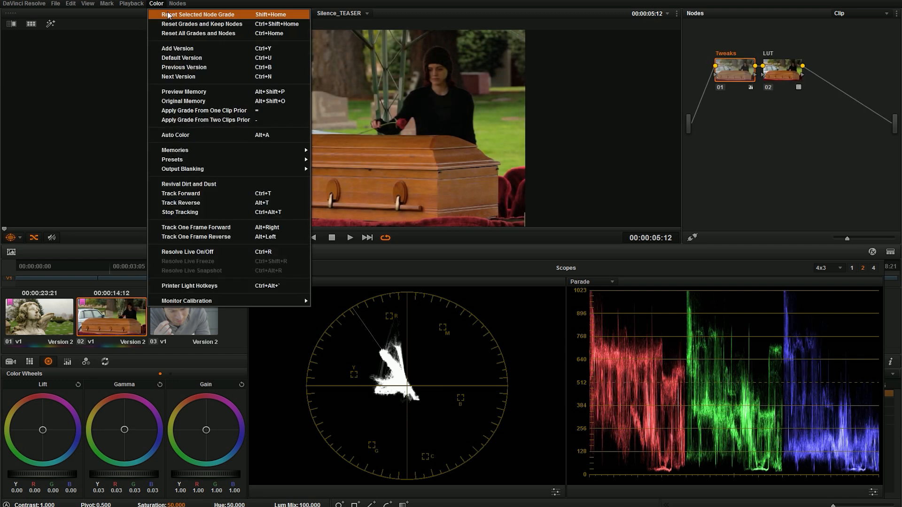
pyautogui.click(176, 15)
# - Check the coffin clip with its Tweaks and LUT nodes toggled off and on, and compare it with the statue clip
pyautogui.click(720, 87)
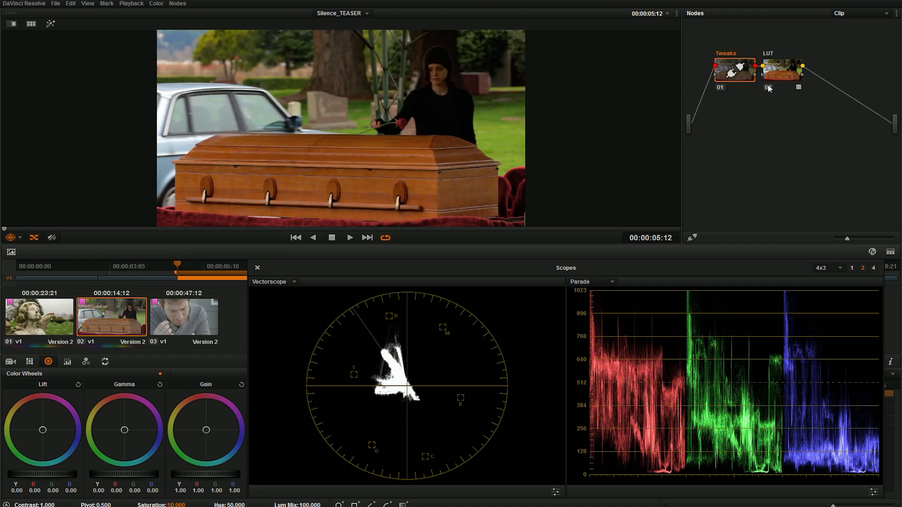
pyautogui.click(769, 87)
pyautogui.click(768, 88)
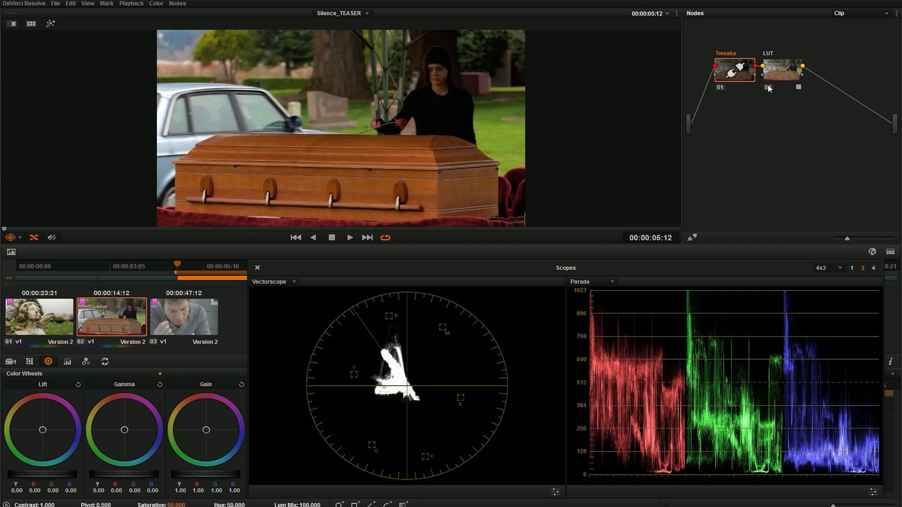
pyautogui.click(51, 311)
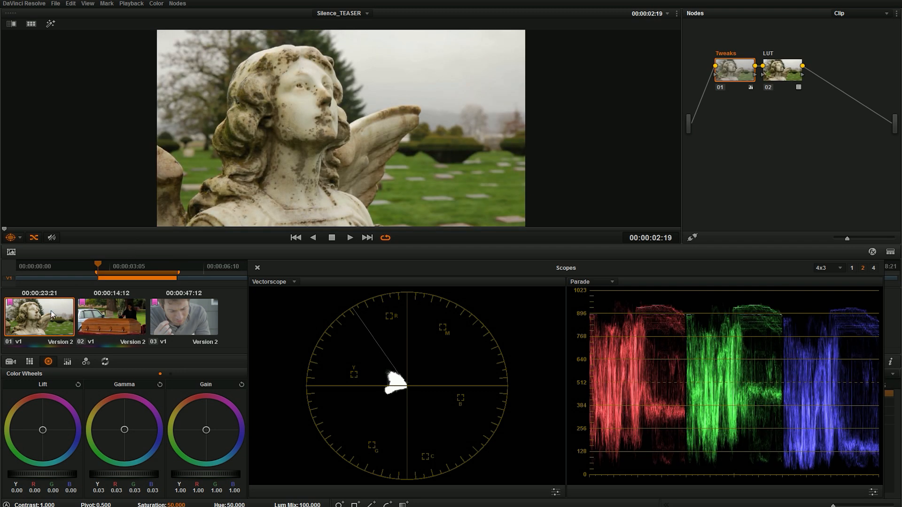
pyautogui.click(81, 313)
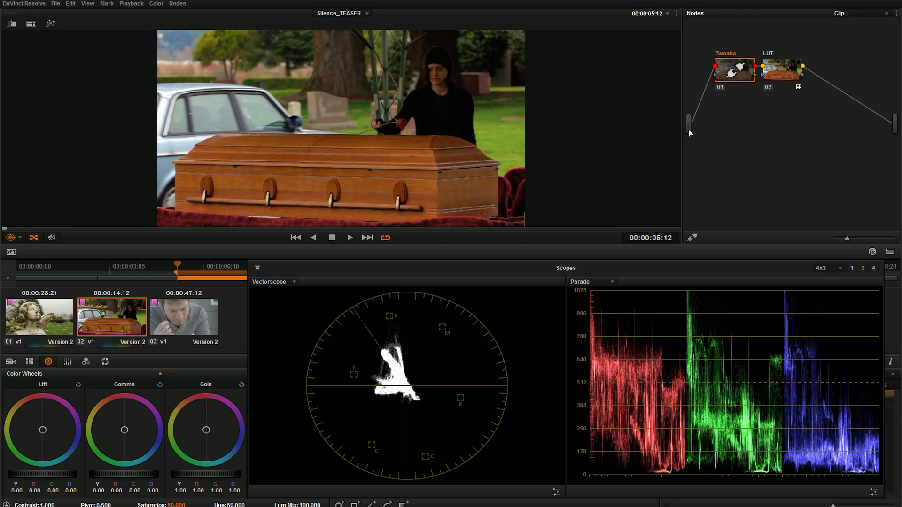
pyautogui.click(721, 89)
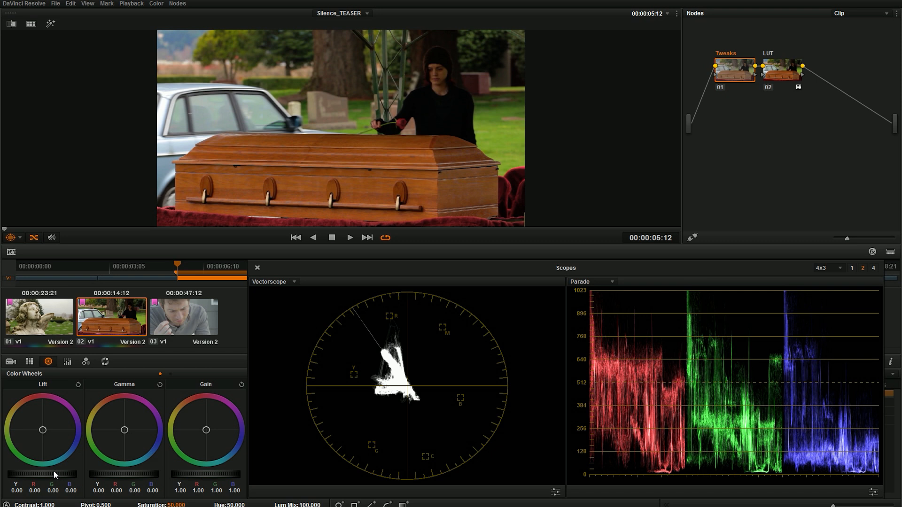
# - Raise the coffin clip's Lift master level to 0.03 and its Gamma to 0.04 on the Tweaks node
pyautogui.scroll(2, 54, 472)
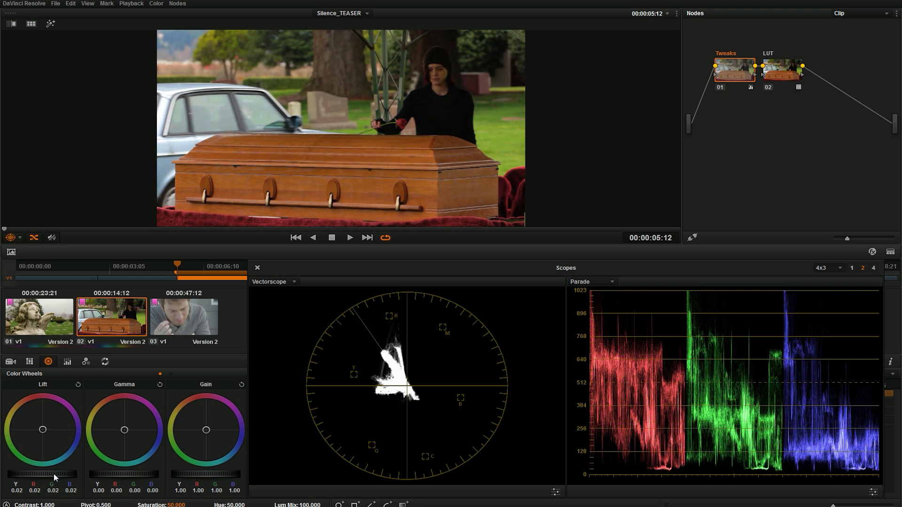
pyautogui.scroll(1, 53, 474)
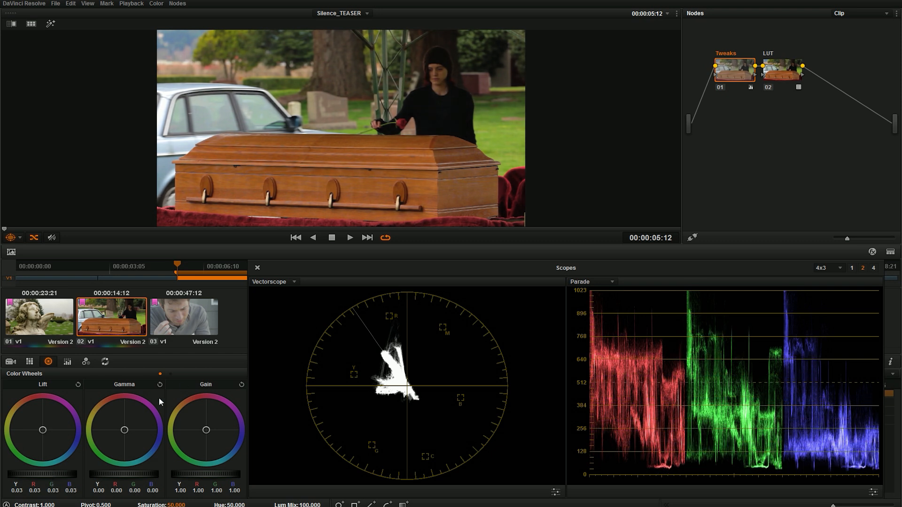
pyautogui.scroll(4, 121, 472)
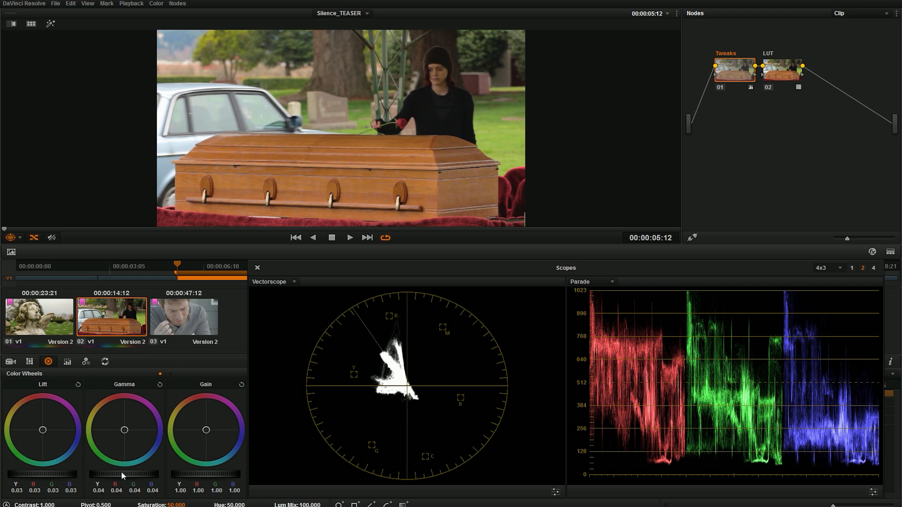
pyautogui.scroll(-1, 121, 472)
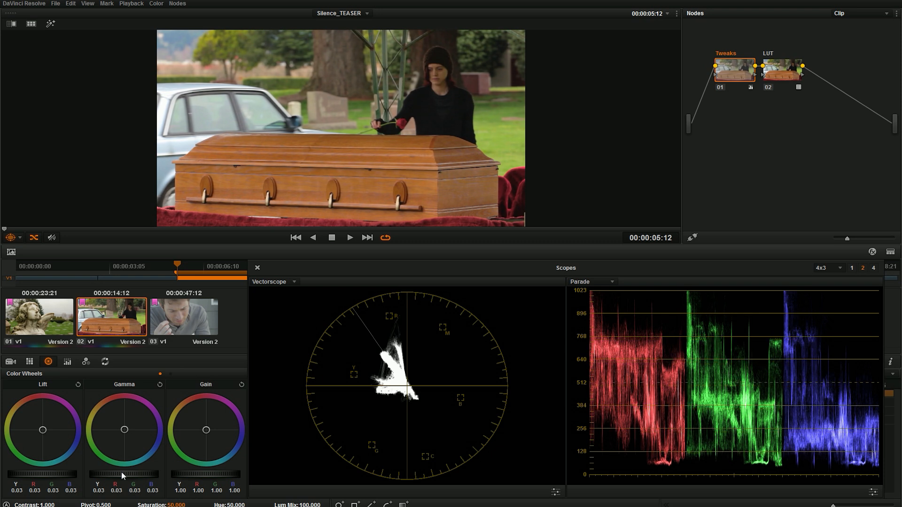
pyautogui.scroll(1, 121, 473)
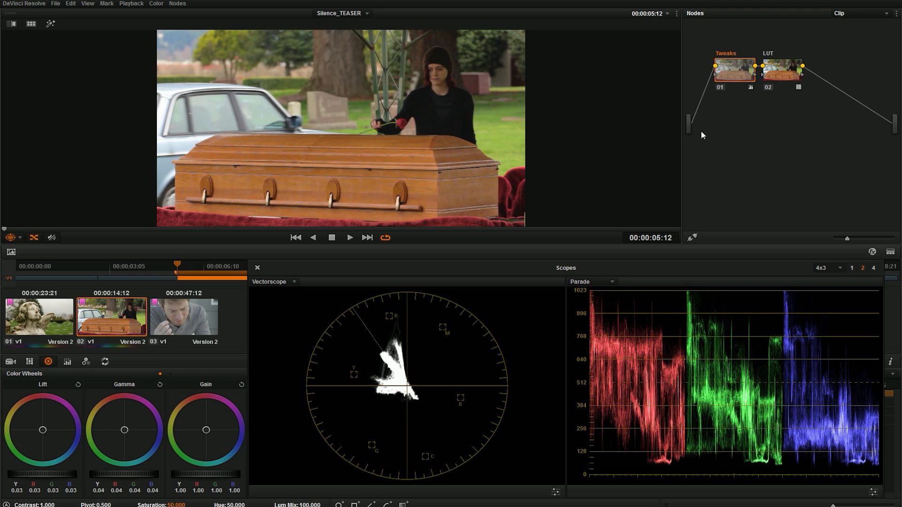
# - Lower the coffin clip's saturation to about 39.6 on its Tweaks node, checking it against the manual grade in Version 1
pyautogui.hotkey('ctrl', 'b')
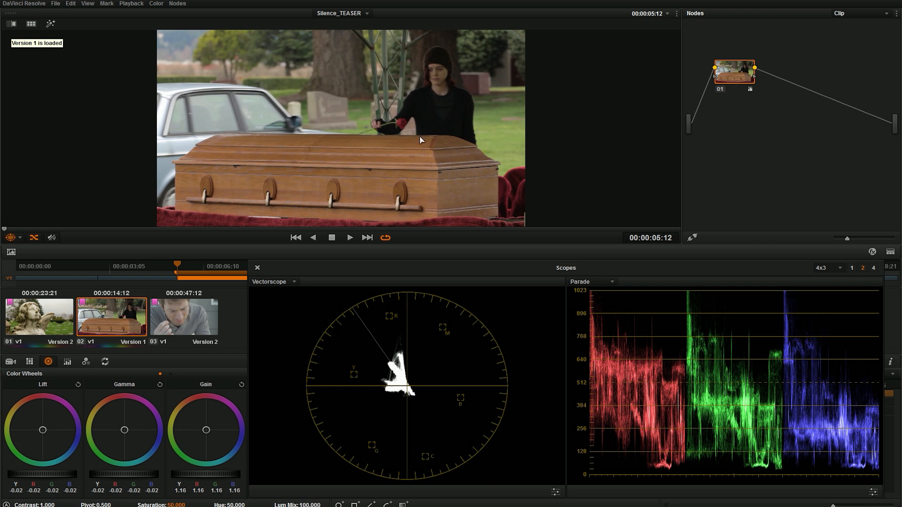
pyautogui.hotkey('ctrl', 'n')
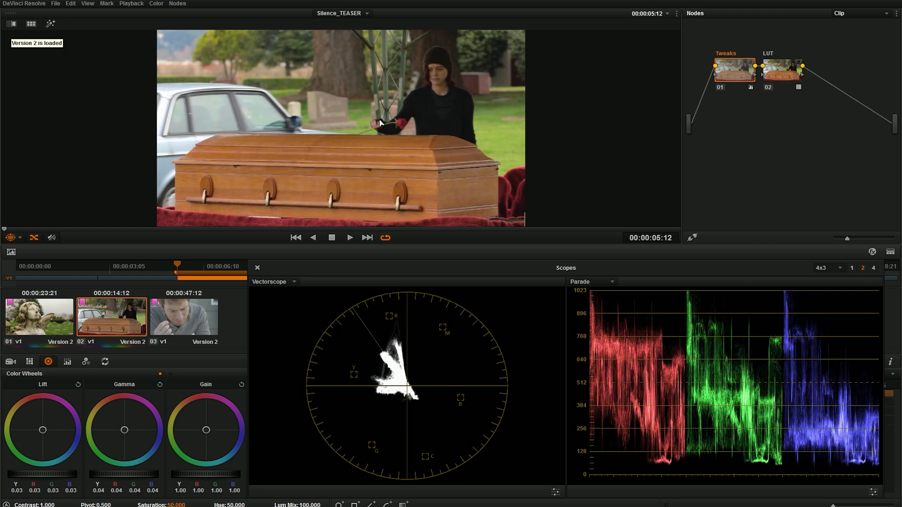
pyautogui.moveTo(177, 503); pyautogui.dragTo(141, 503)
pyautogui.hotkey('ctrl', 'b')
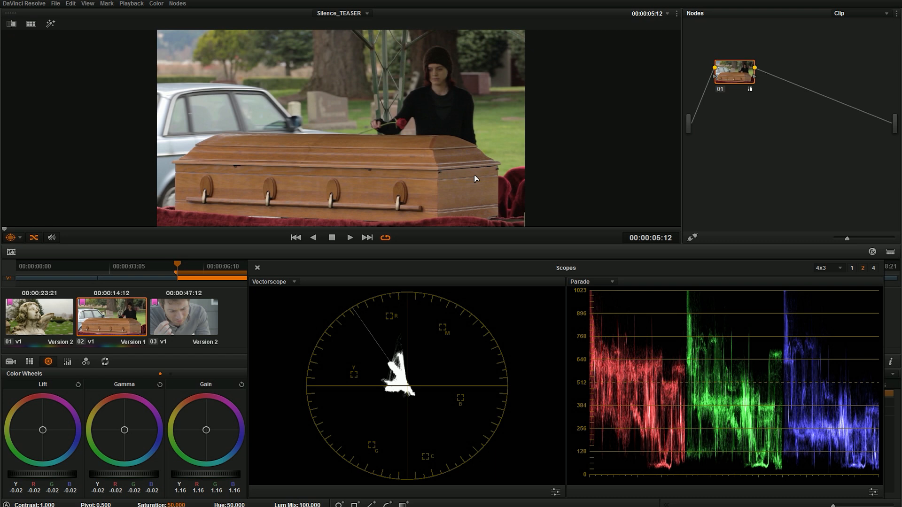
pyautogui.hotkey('ctrl', 'n')
pyautogui.hotkey('ctrl', 'b')
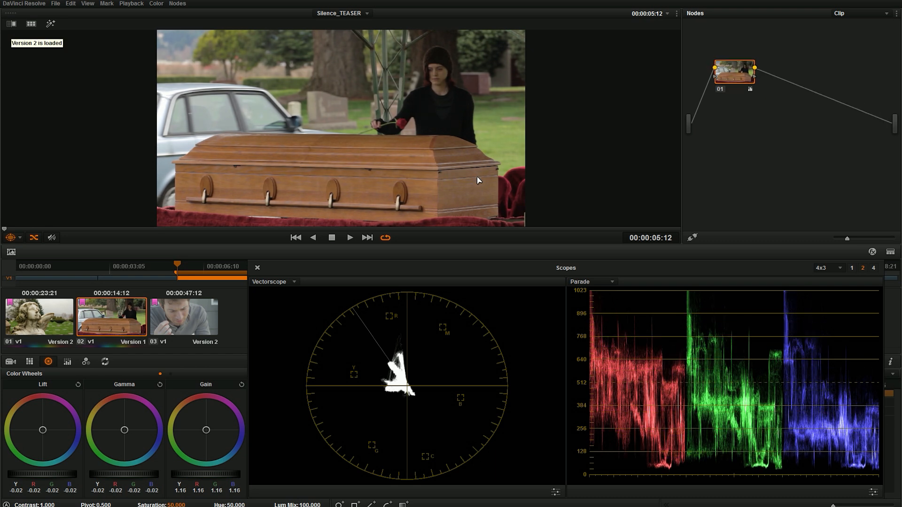
pyautogui.hotkey('ctrl', 'n')
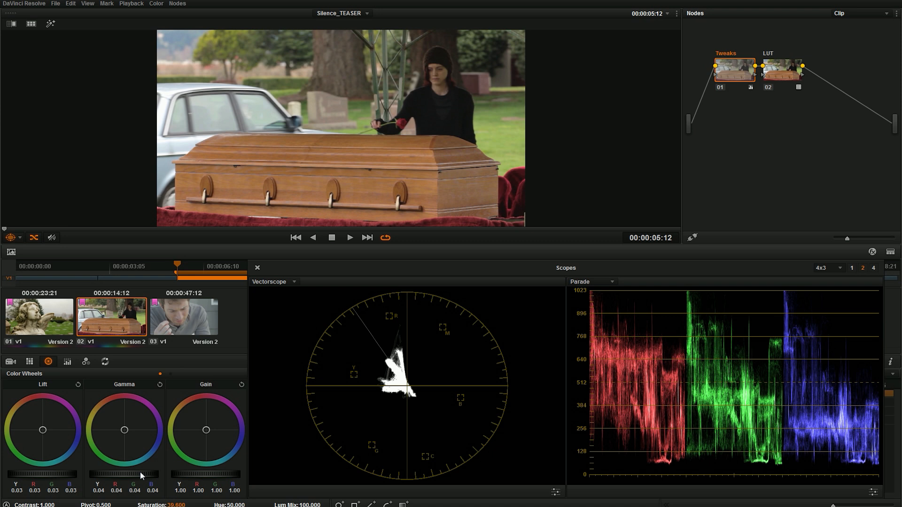
# - Fine-tune the coffin clip to Gamma 0.03 and saturation 35.6, alternating between Version 1 and Version 2 to compare
pyautogui.hotkey('ctrl', 'b')
pyautogui.hotkey('ctrl', 'n')
pyautogui.hotkey('ctrl', 'b')
pyautogui.hotkey('ctrl', 'n')
pyautogui.hotkey('ctrl', 'b')
pyautogui.hotkey('ctrl', 'n')
pyautogui.hotkey('ctrl', 'b')
pyautogui.hotkey('ctrl', 'n')
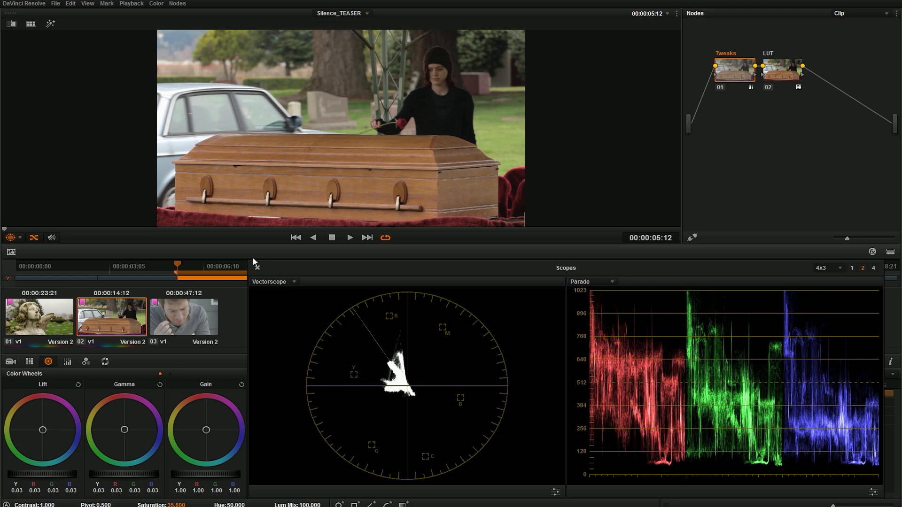
# - Reset the grade of the Tweaks node on the third clip, the man's close-up
pyautogui.click(177, 321)
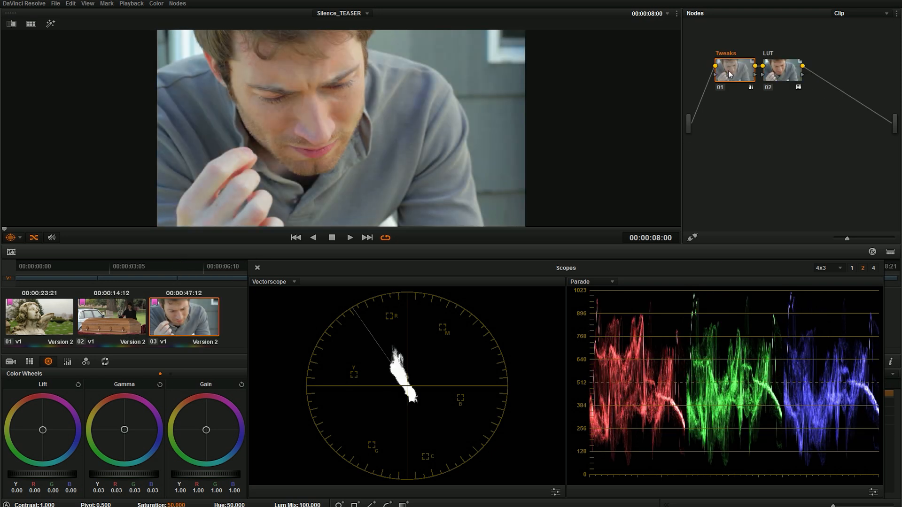
pyautogui.click(177, 3)
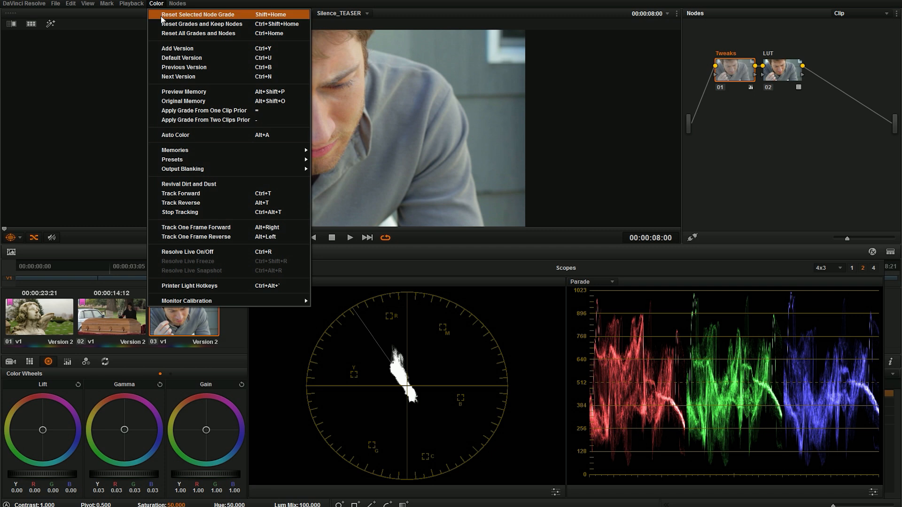
pyautogui.click(162, 15)
# - Check the man's close-up with its Tweaks and LUT nodes toggled off and on
pyautogui.click(722, 87)
pyautogui.click(786, 75)
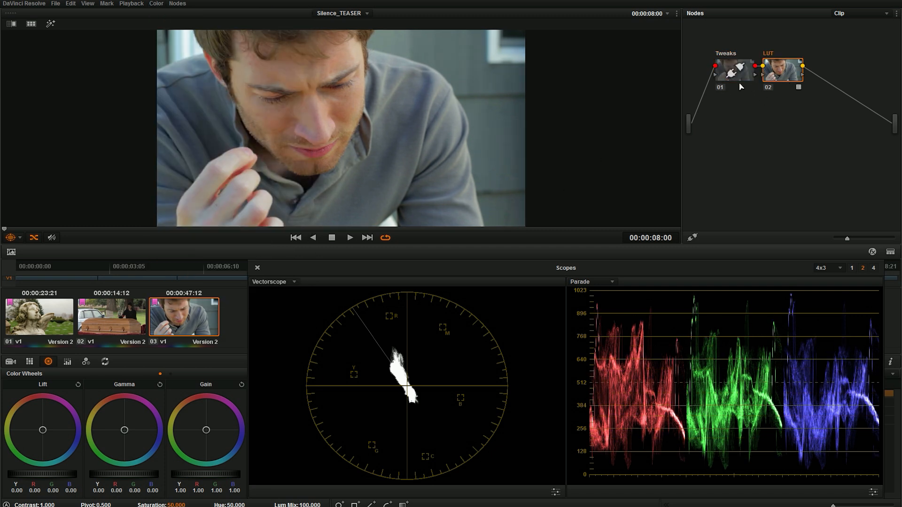
pyautogui.click(721, 87)
pyautogui.click(772, 86)
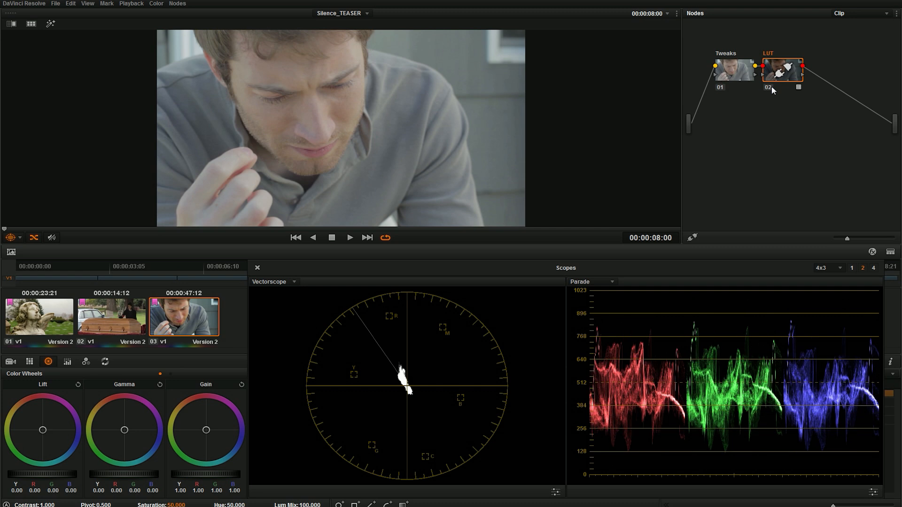
pyautogui.click(771, 86)
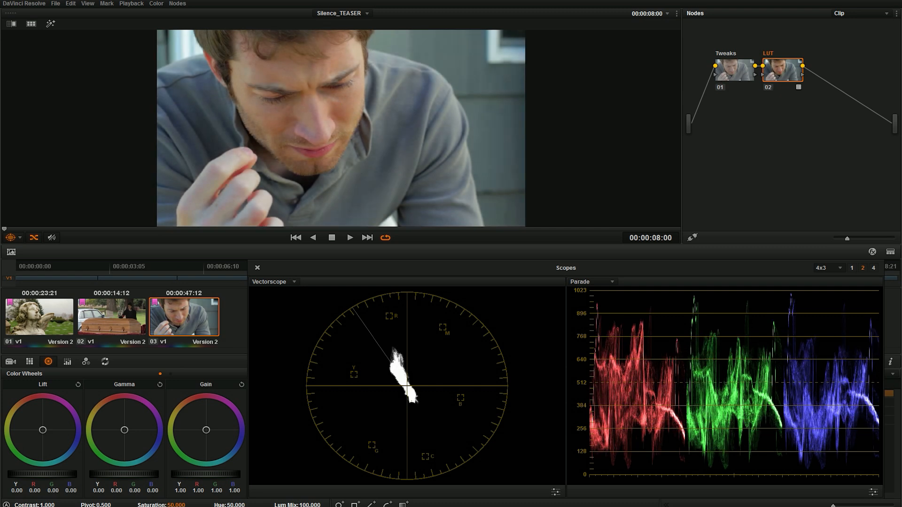
# - Set the man's Tweaks node to Gamma -0.01 and saturation 43.8, and compare Version 2 with Version 1 at frame 00:00:09:04
pyautogui.click(736, 74)
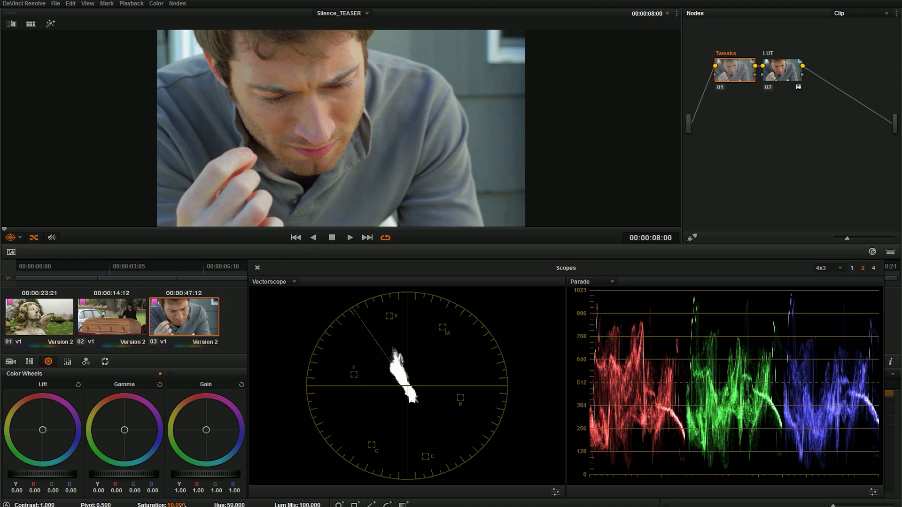
pyautogui.moveTo(187, 505); pyautogui.dragTo(167, 505)
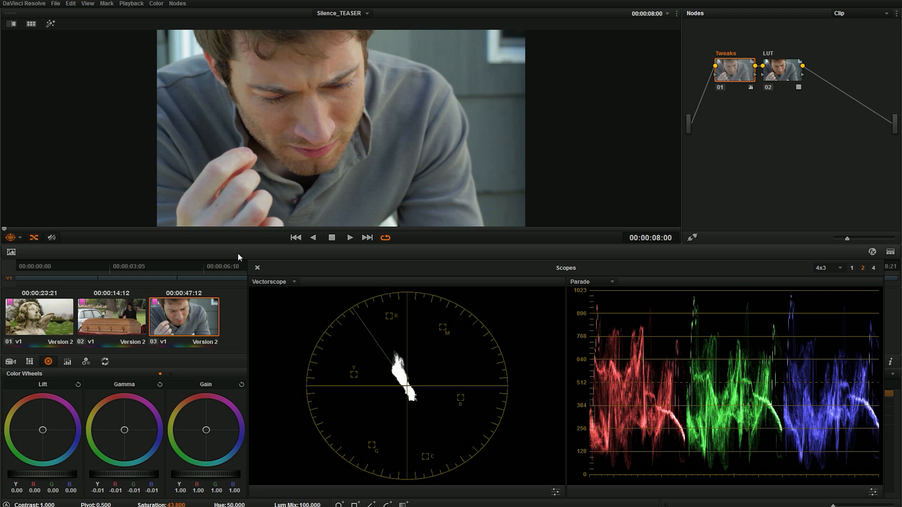
pyautogui.click(381, 228)
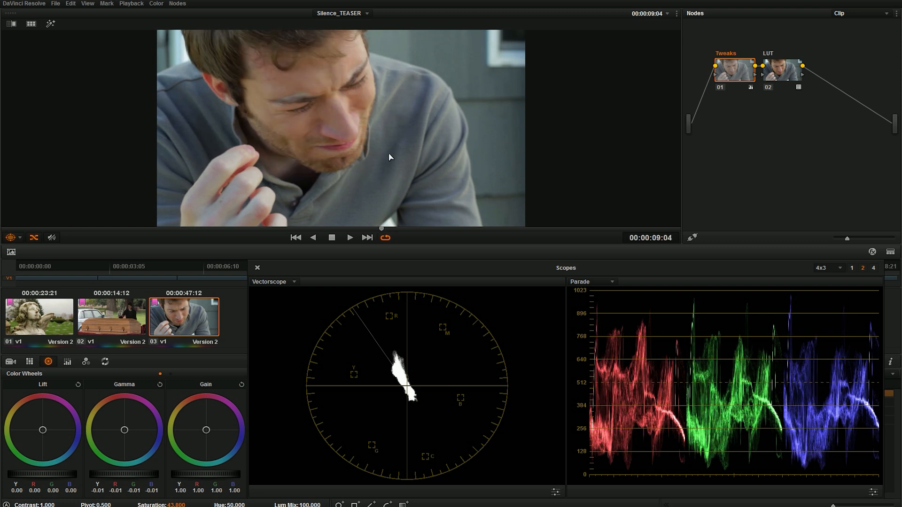
pyautogui.hotkey('ctrl', 'b')
pyautogui.hotkey('ctrl', 'n')
pyautogui.hotkey('ctrl', 'b')
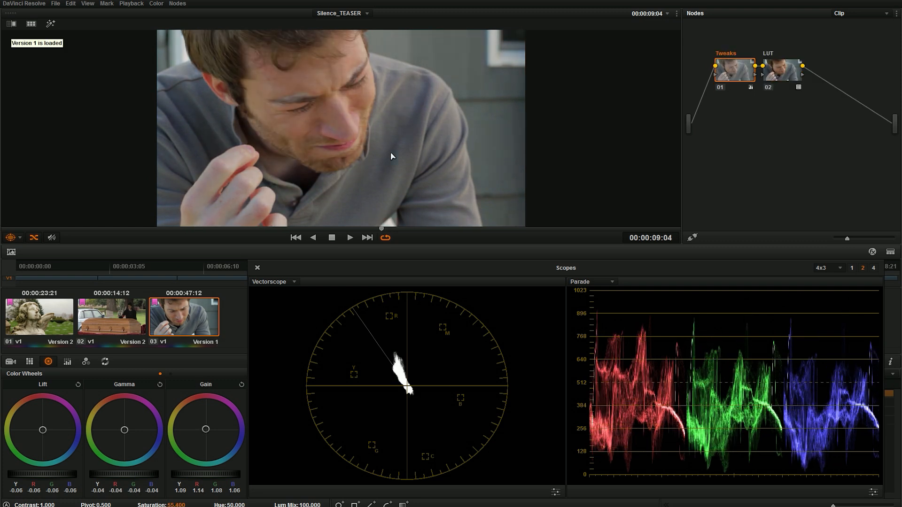
pyautogui.hotkey('ctrl', 'n')
pyautogui.hotkey('ctrl', 'b')
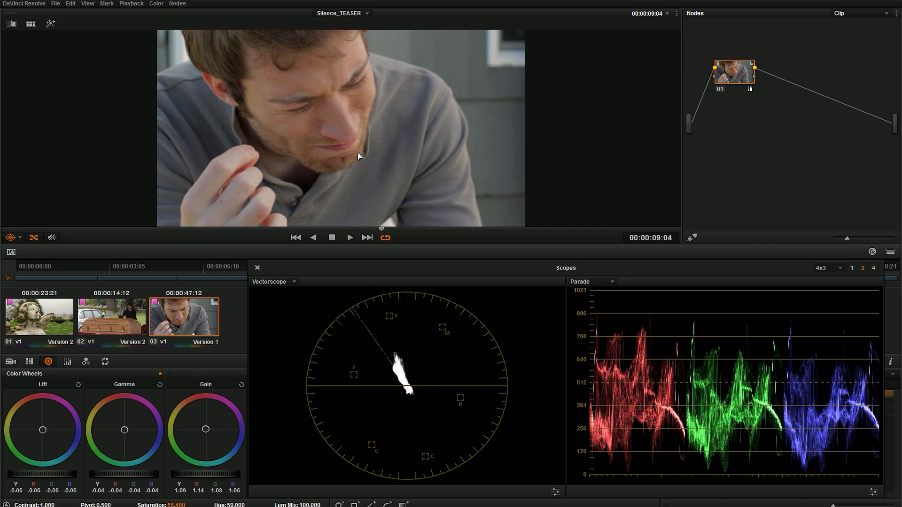
pyautogui.hotkey('ctrl', 'n')
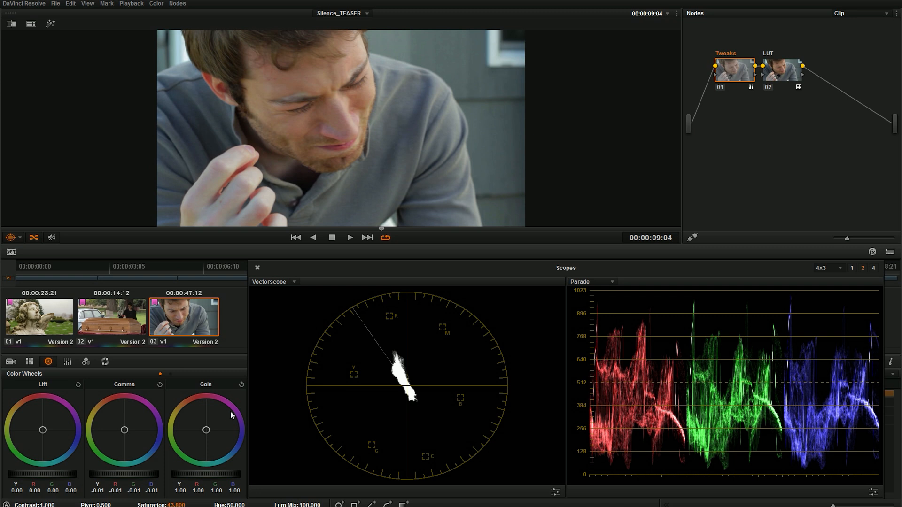
# - Warm the man's Gain to red 1.04, green 0.99 and blue 0.98, and reduce the saturation to 41.2 on the Tweaks node
pyautogui.moveTo(206, 431); pyautogui.dragTo(202, 426)
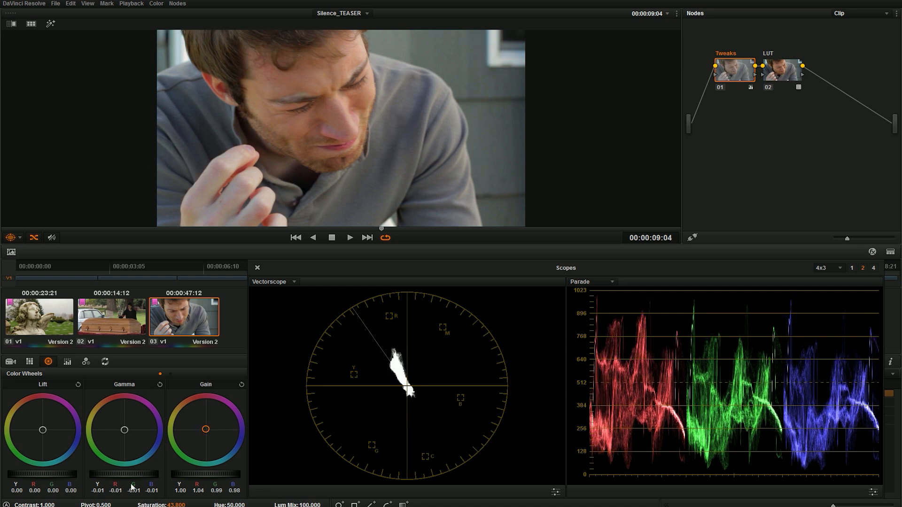
pyautogui.moveTo(176, 503); pyautogui.dragTo(169, 505)
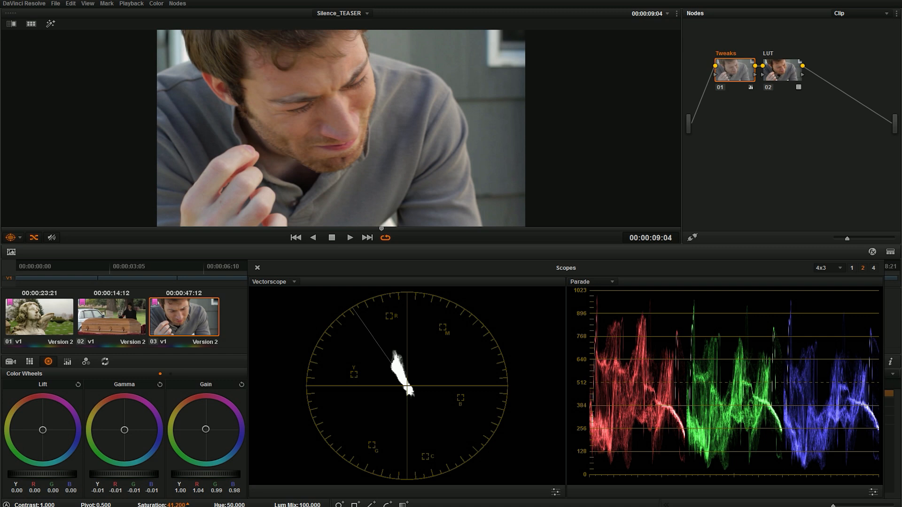
# - Compare the warmed LUT-based grade of the man's close-up with the manual one by alternating between Version 2 and Version 1
pyautogui.hotkey('ctrl', 'b')
pyautogui.hotkey('ctrl', 'n')
pyautogui.hotkey('ctrl', 'b')
pyautogui.hotkey('ctrl', 'n')
pyautogui.hotkey('ctrl', 'n')
pyautogui.hotkey('ctrl', 'b')
pyautogui.hotkey('ctrl', 'n')
pyautogui.hotkey('ctrl', 'b')
pyautogui.hotkey('ctrl', 'n')
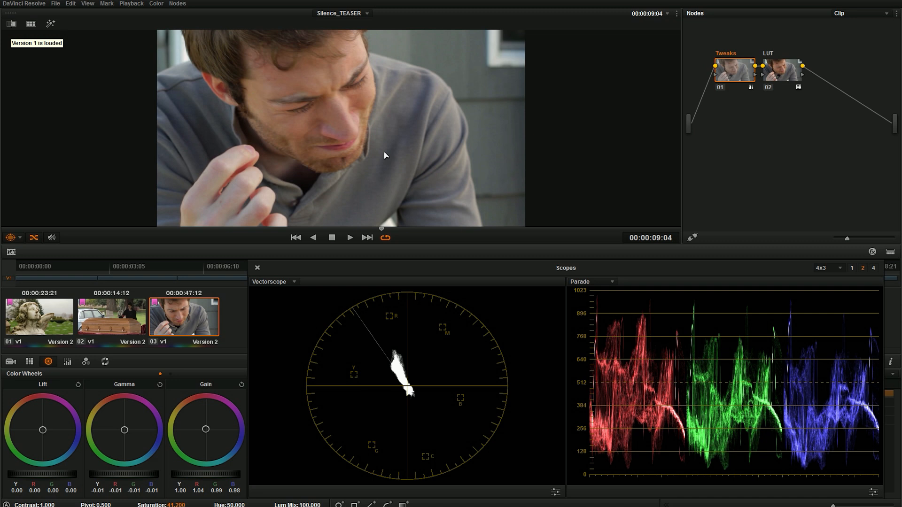
pyautogui.hotkey('ctrl', 'b')
pyautogui.hotkey('ctrl', 'n')
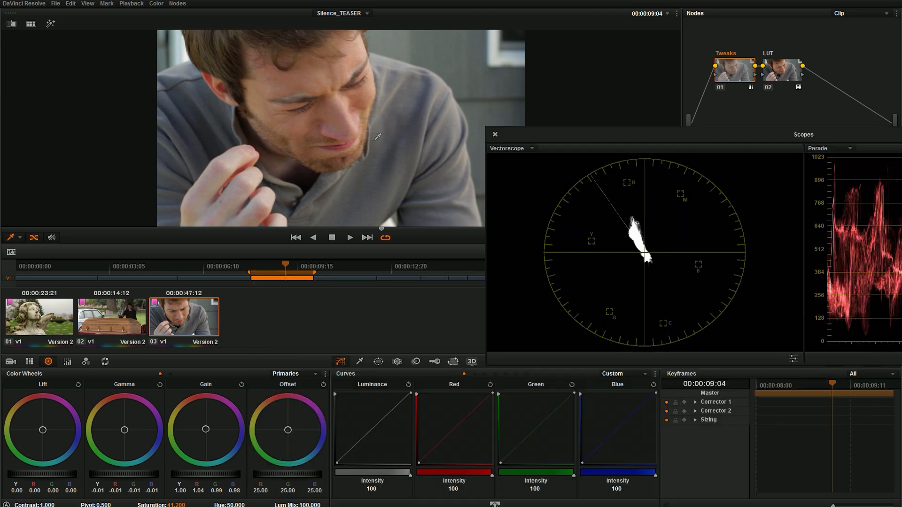
# - Load Version 1 of the man's close-up and add a highlight point and a shadow point to its Luminance curve
pyautogui.hotkey('ctrl', 'b')
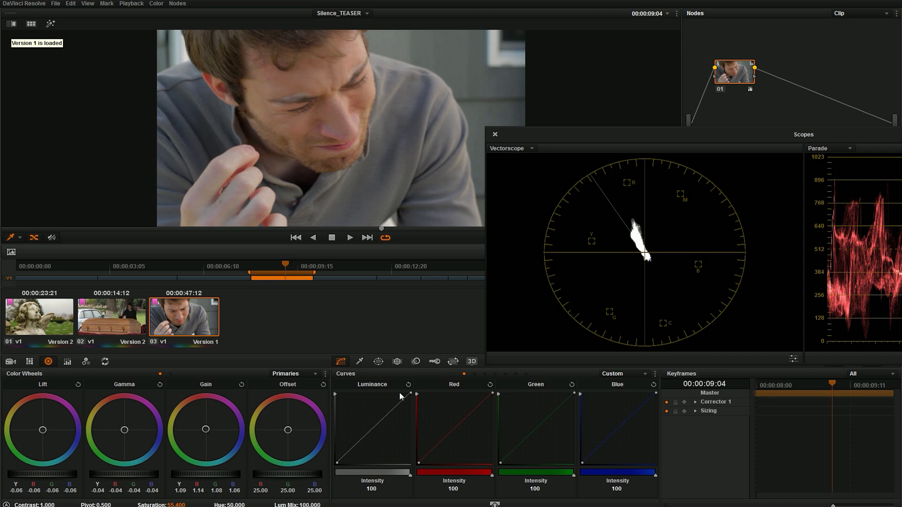
pyautogui.click(395, 405)
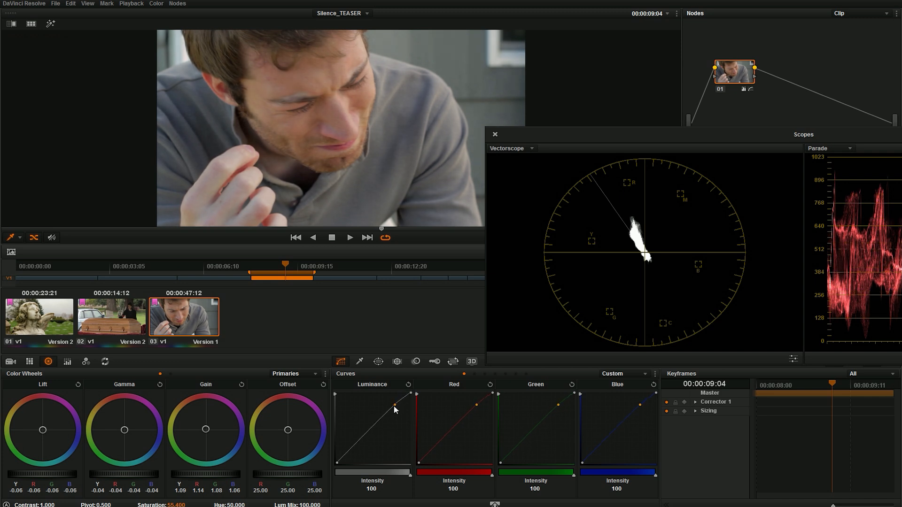
pyautogui.click(357, 445)
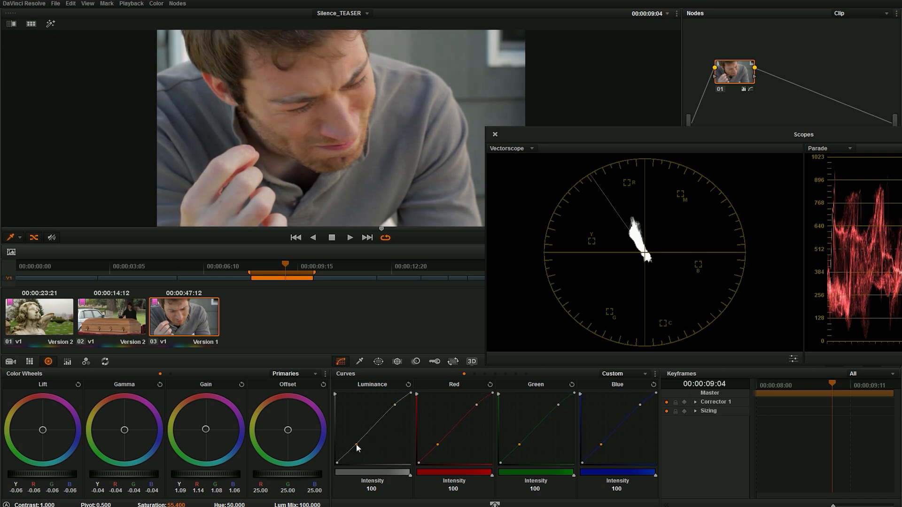
pyautogui.hotkey('ctrl', 'y')
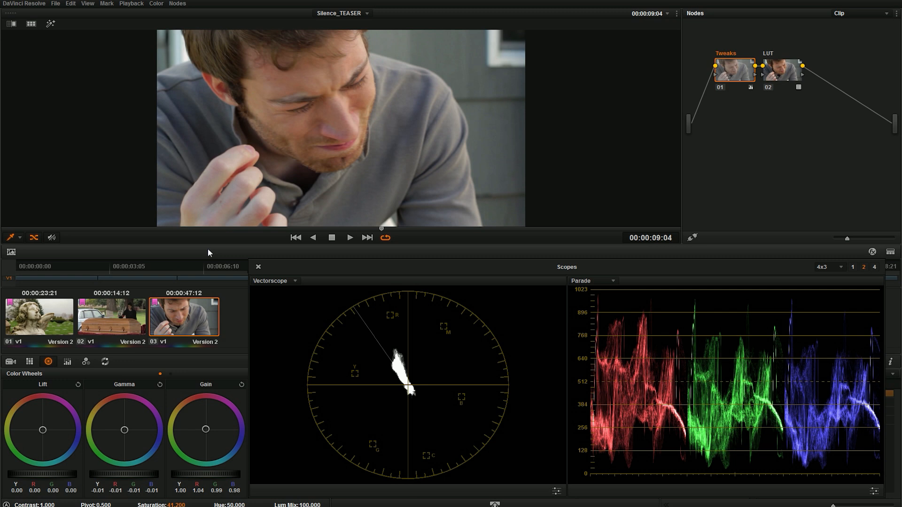
# - Review the LUT-based grades of the statue, coffin and man clips against each other
pyautogui.click(136, 327)
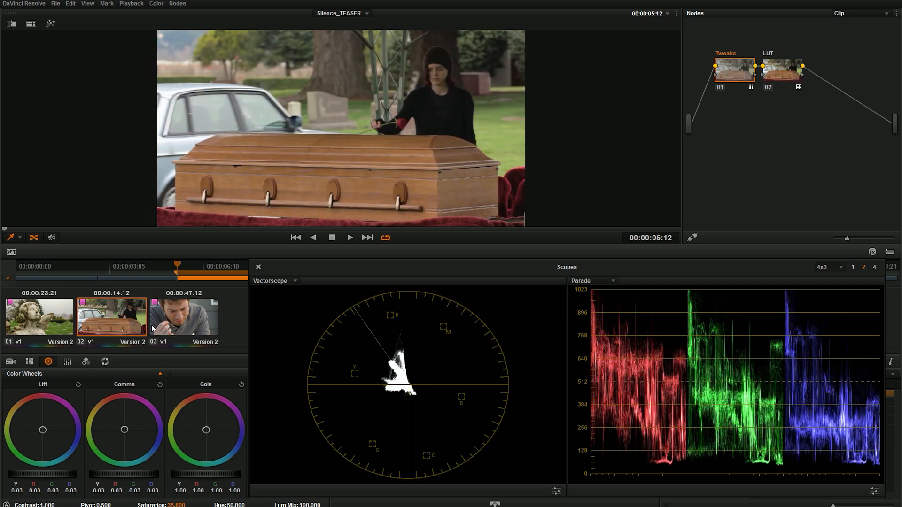
pyautogui.click(168, 314)
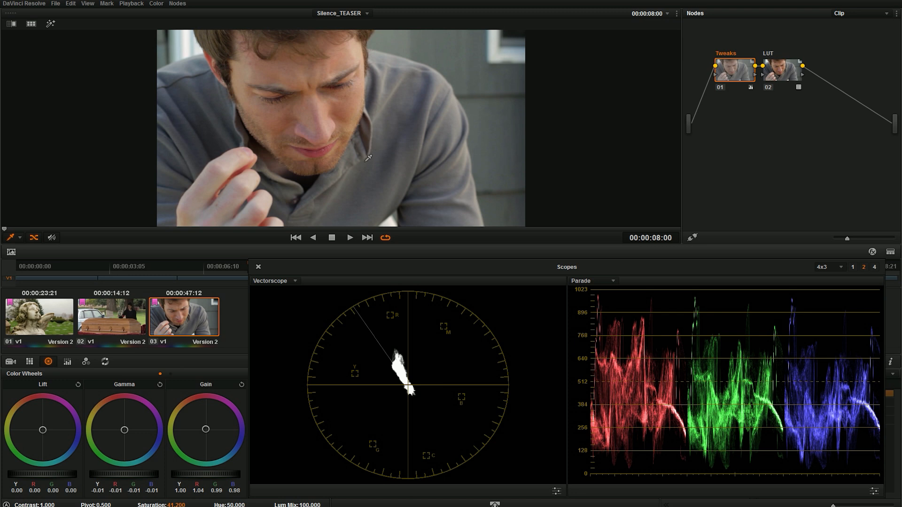
pyautogui.click(61, 314)
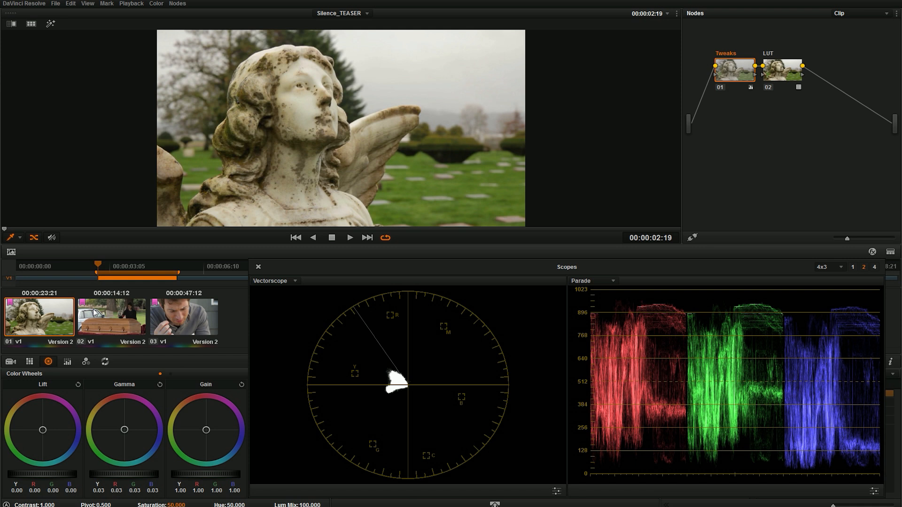
pyautogui.click(95, 312)
pyautogui.click(164, 310)
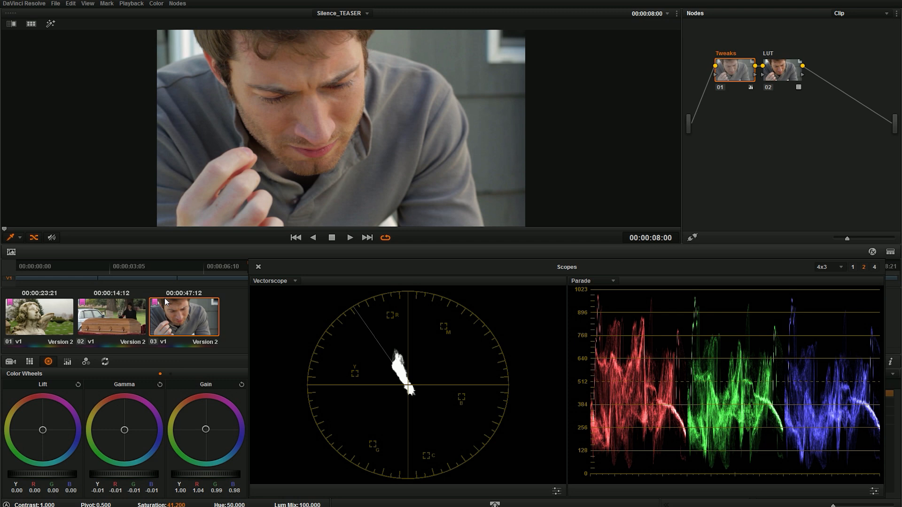
pyautogui.click(95, 317)
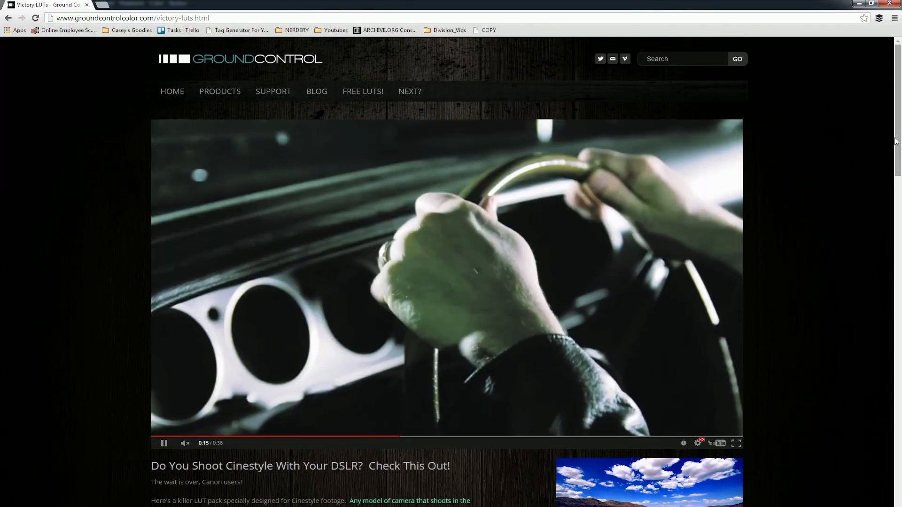
# - Switch to the browser and examine the Victory LUT pack description on the Ground Control website
pyautogui.moveTo(896, 141); pyautogui.dragTo(899, 225)
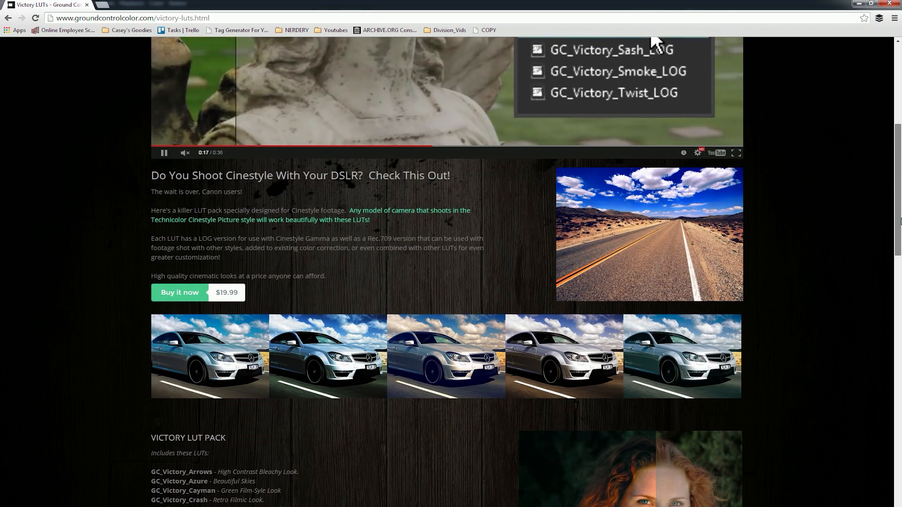